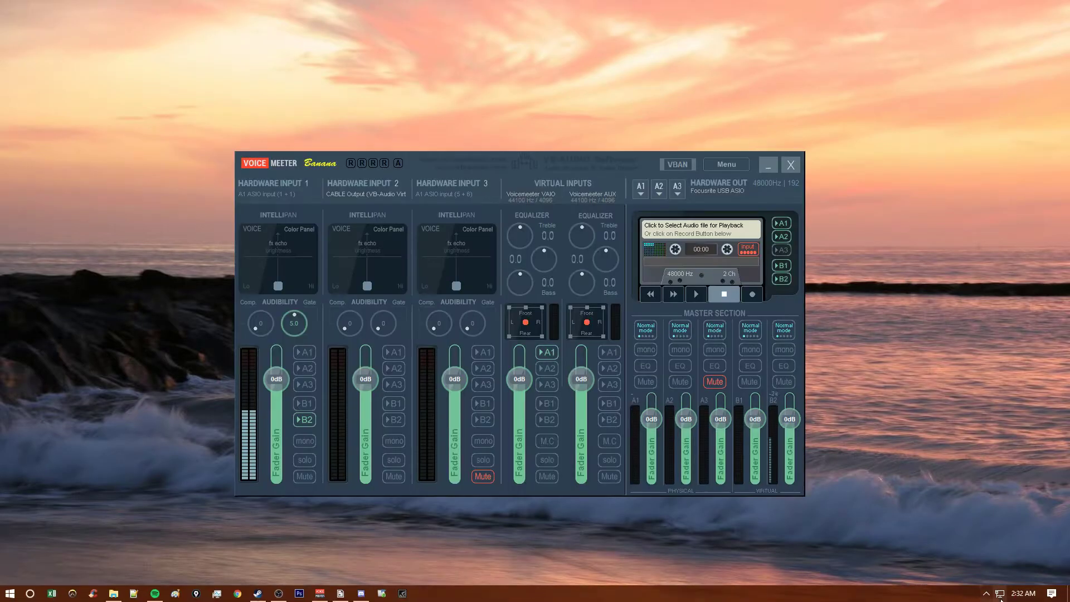
# - Open the Windows Sound playback devices list from the tray speaker icon
pyautogui.click(988, 594)
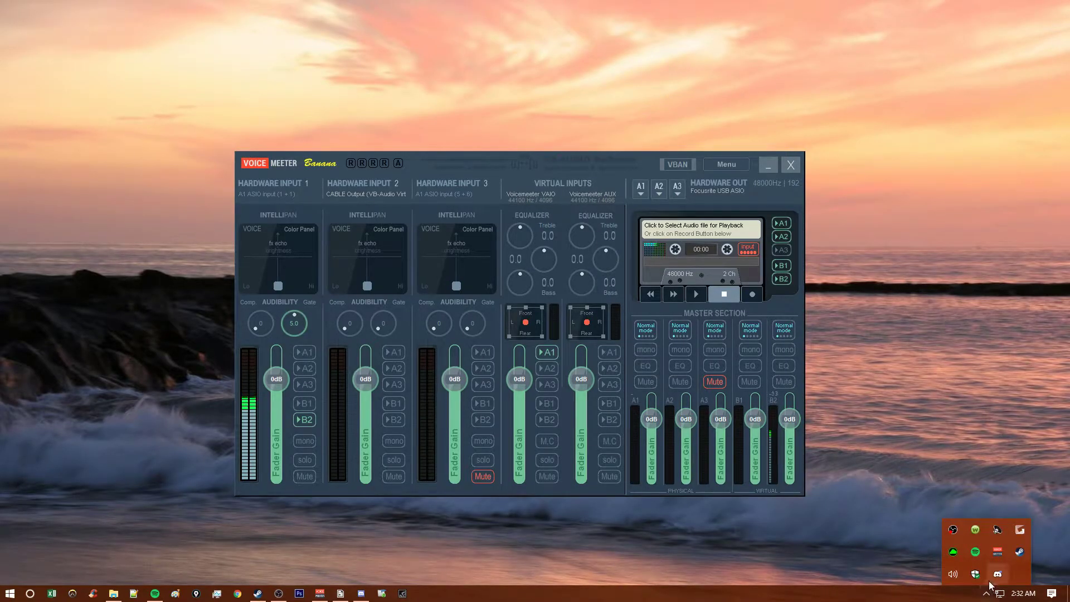
pyautogui.rightClick(961, 578)
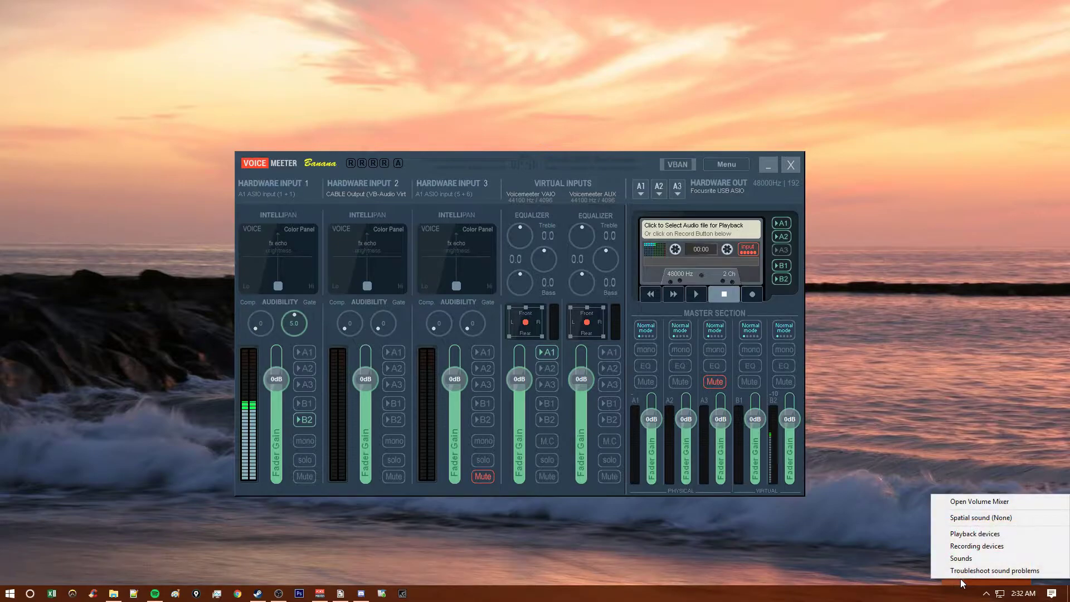
pyautogui.click(976, 534)
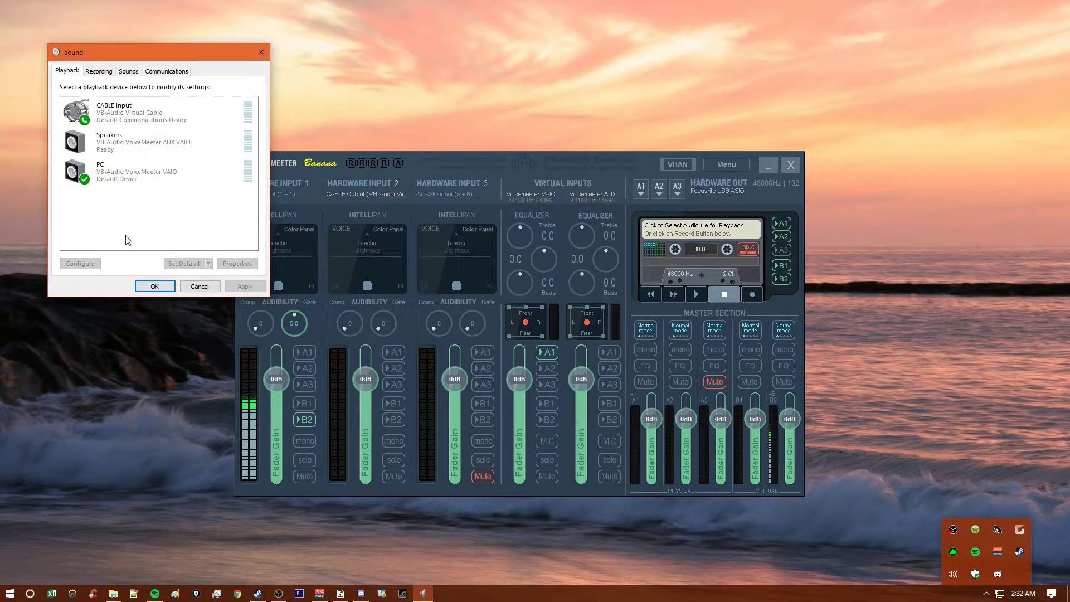
pyautogui.click(129, 195)
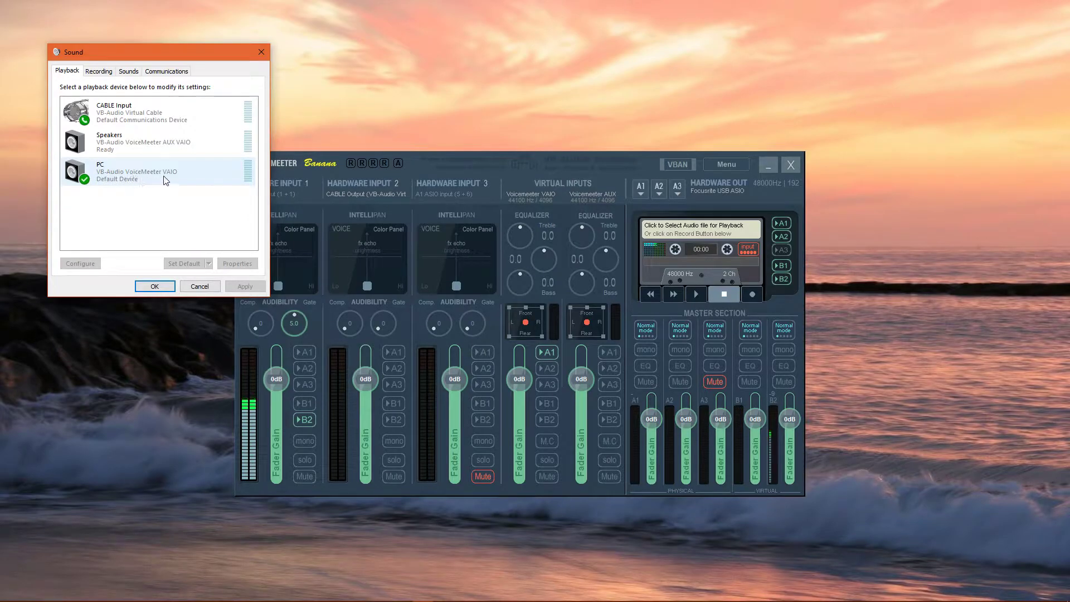
# - Look over the PC device's options and the Recording devices, then return to the Playback list
pyautogui.rightClick(127, 171)
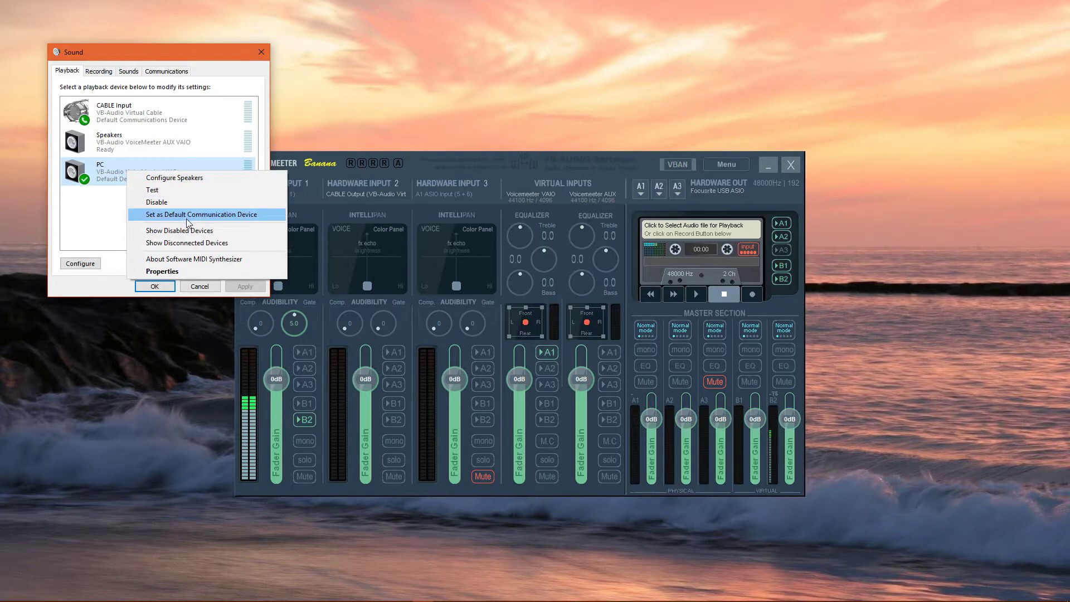
pyautogui.click(71, 77)
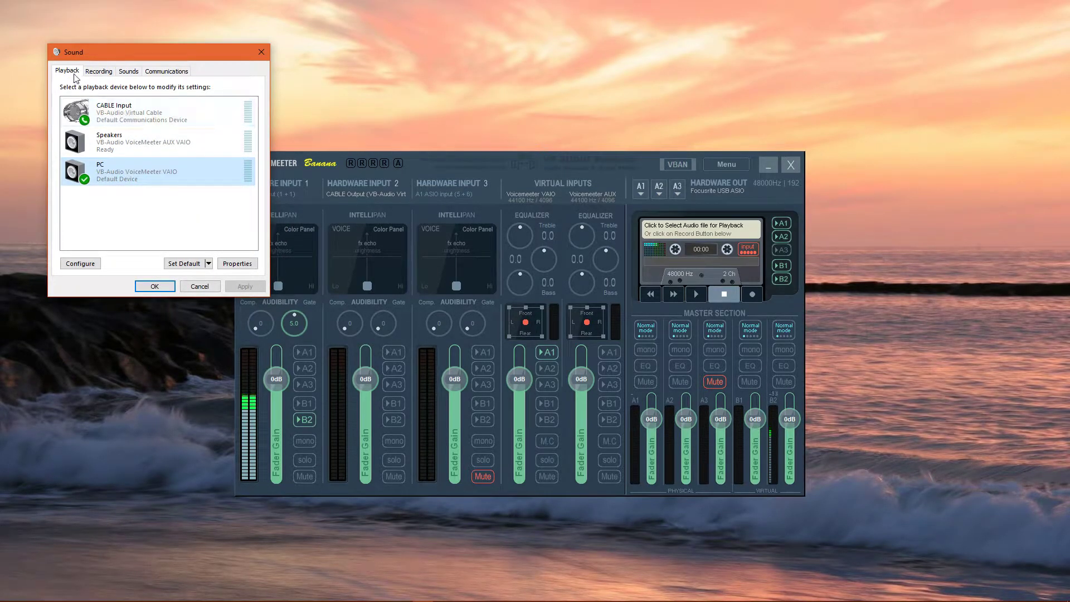
pyautogui.click(100, 72)
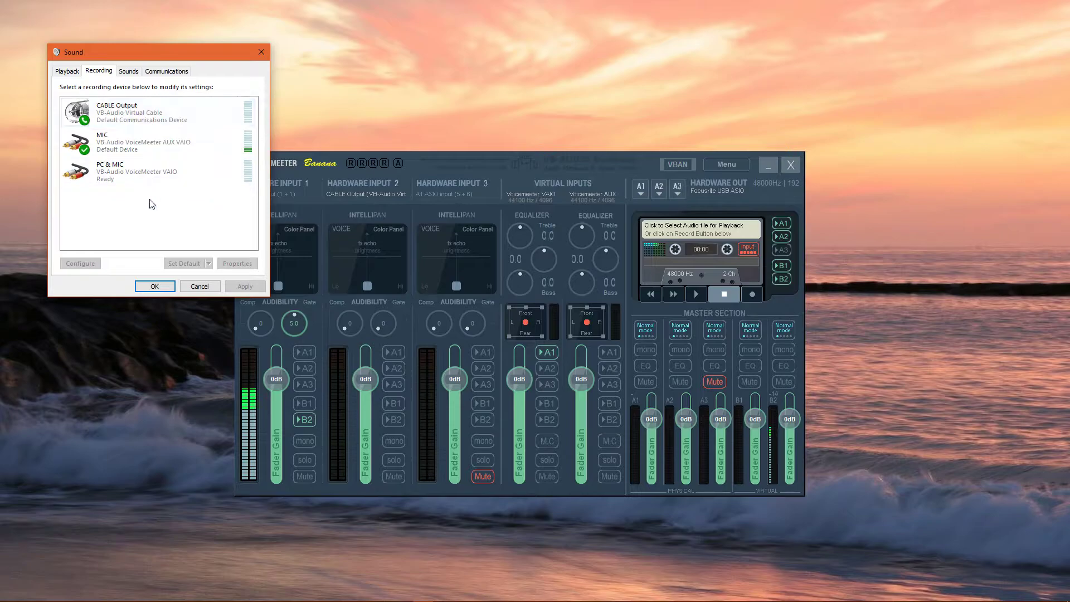
pyautogui.hotkey('ctrl', 'shift', 'Tab')
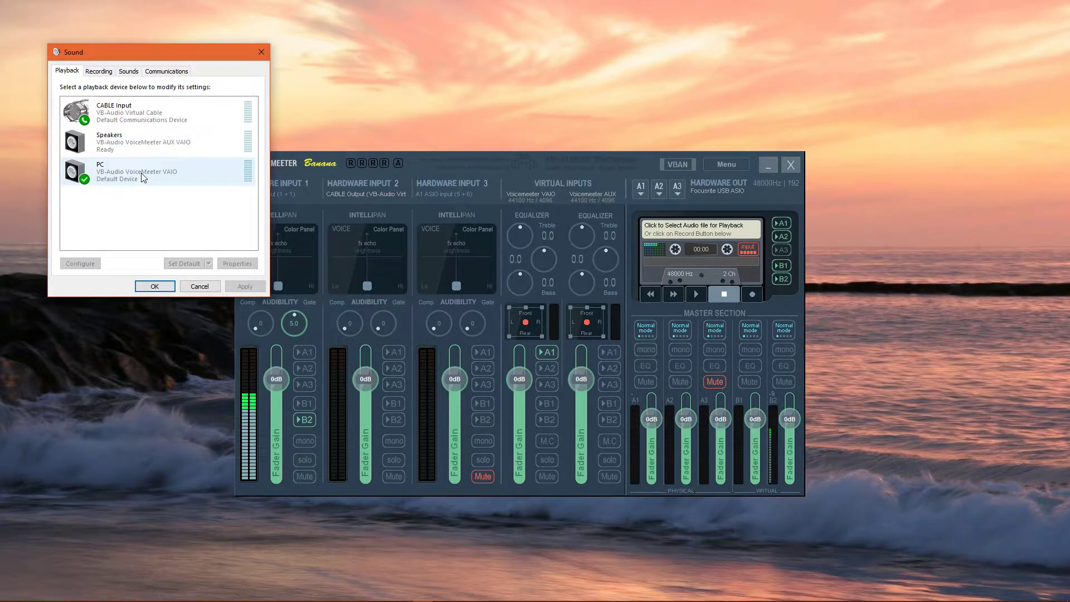
# - Confirm the PC playback device's default format stays at 24 bit, 48000 Hz
pyautogui.rightClick(142, 177)
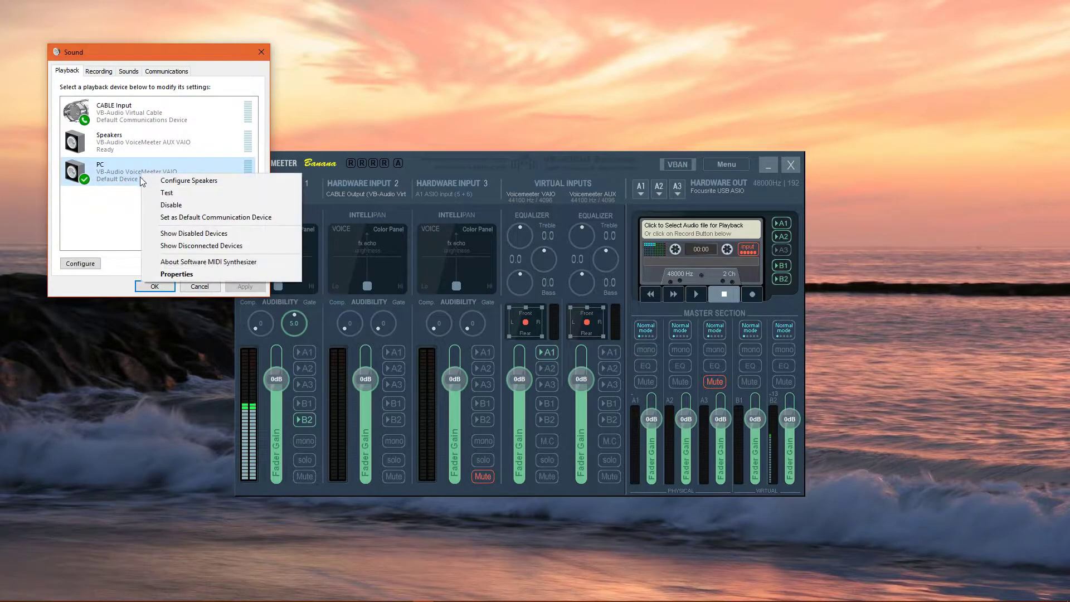
pyautogui.click(196, 274)
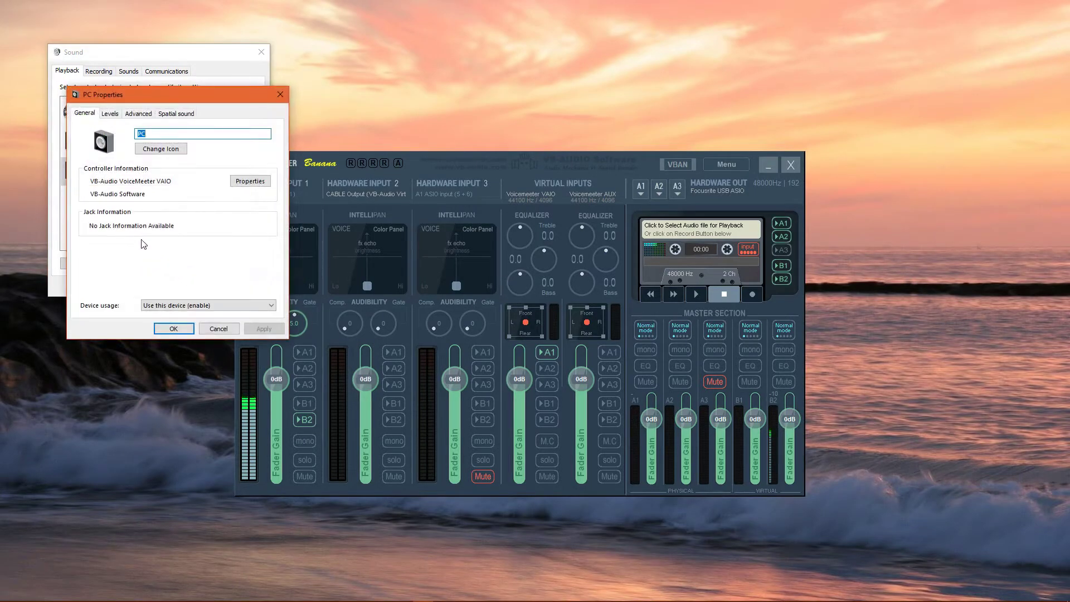
pyautogui.moveTo(153, 94); pyautogui.dragTo(419, 101)
pyautogui.click(405, 120)
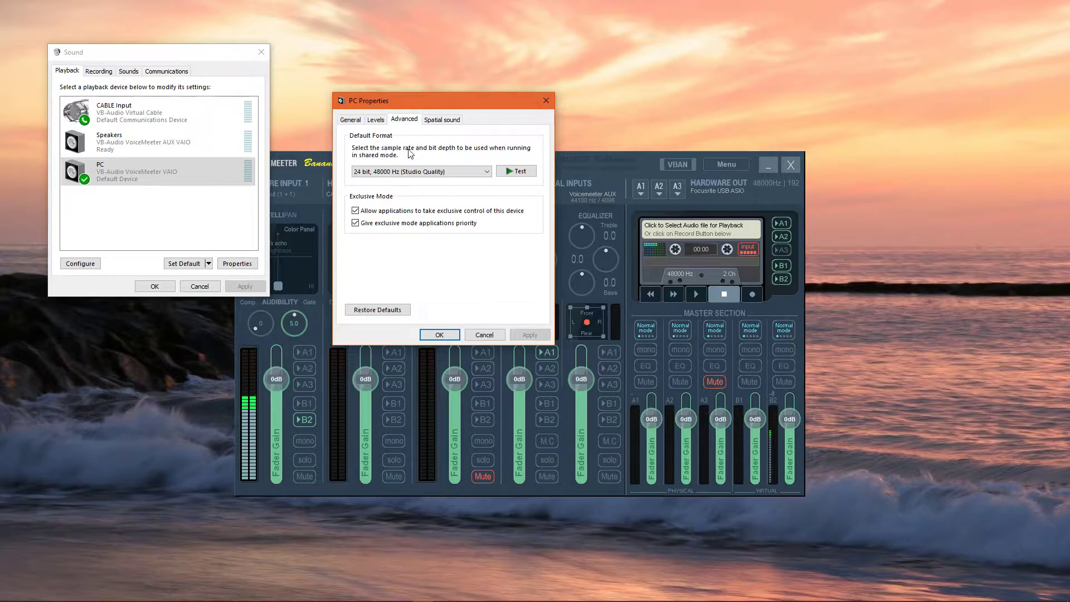
pyautogui.click(423, 173)
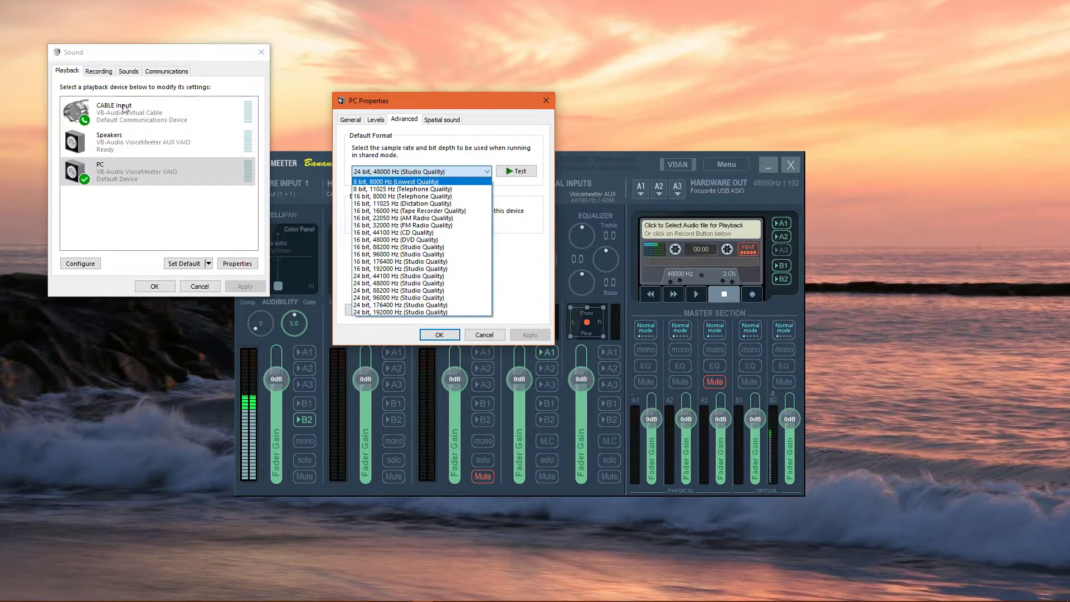
pyautogui.click(547, 100)
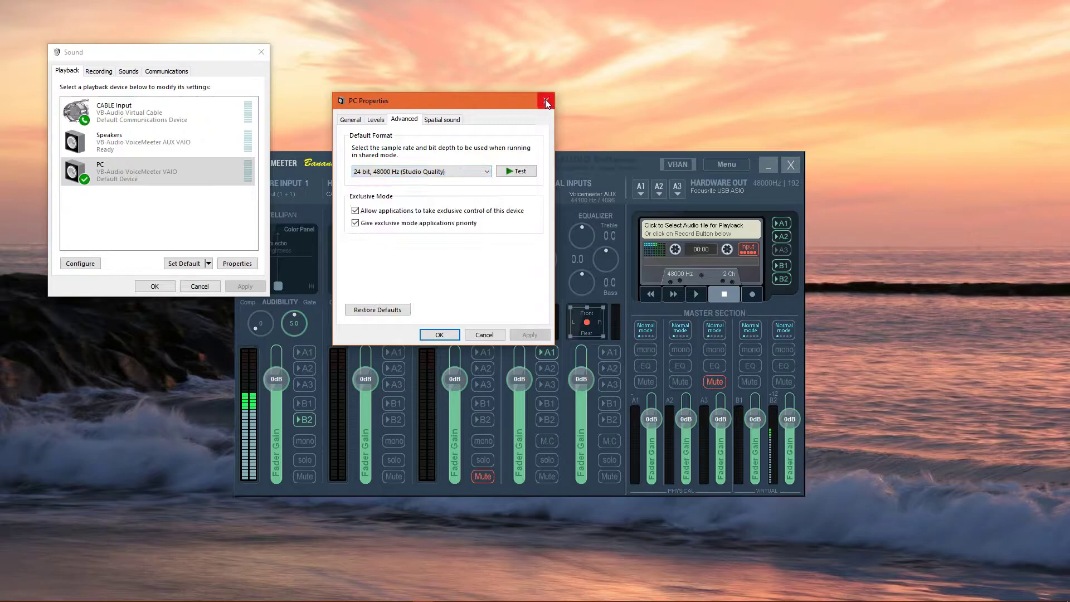
# - Close the PC properties, check the Recording devices, and close Sound settings
pyautogui.click(547, 100)
pyautogui.click(110, 74)
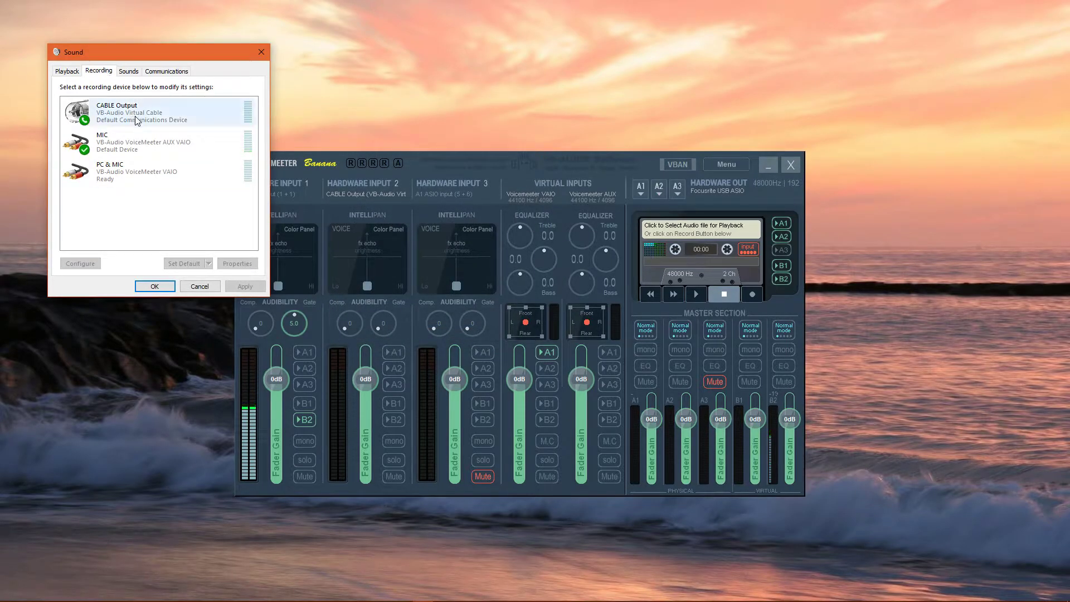
pyautogui.click(261, 52)
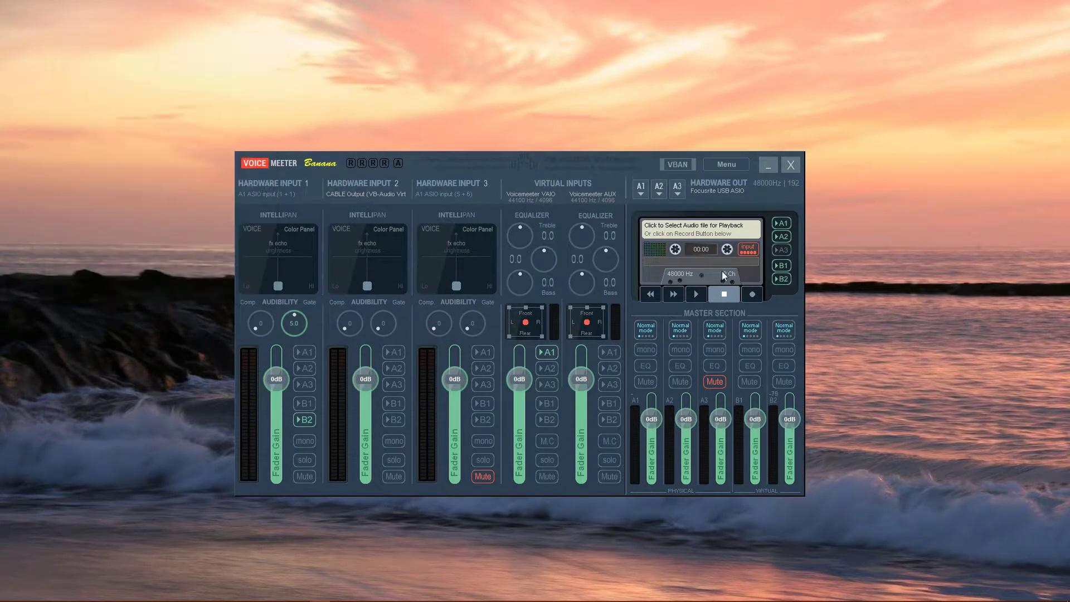
pyautogui.click(276, 192)
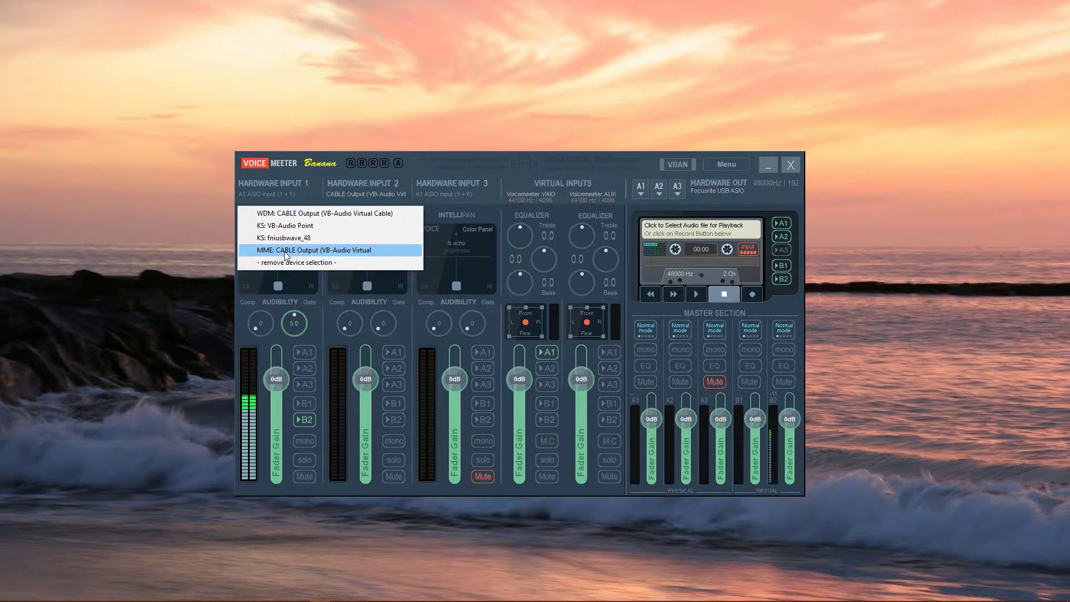
pyautogui.click(293, 294)
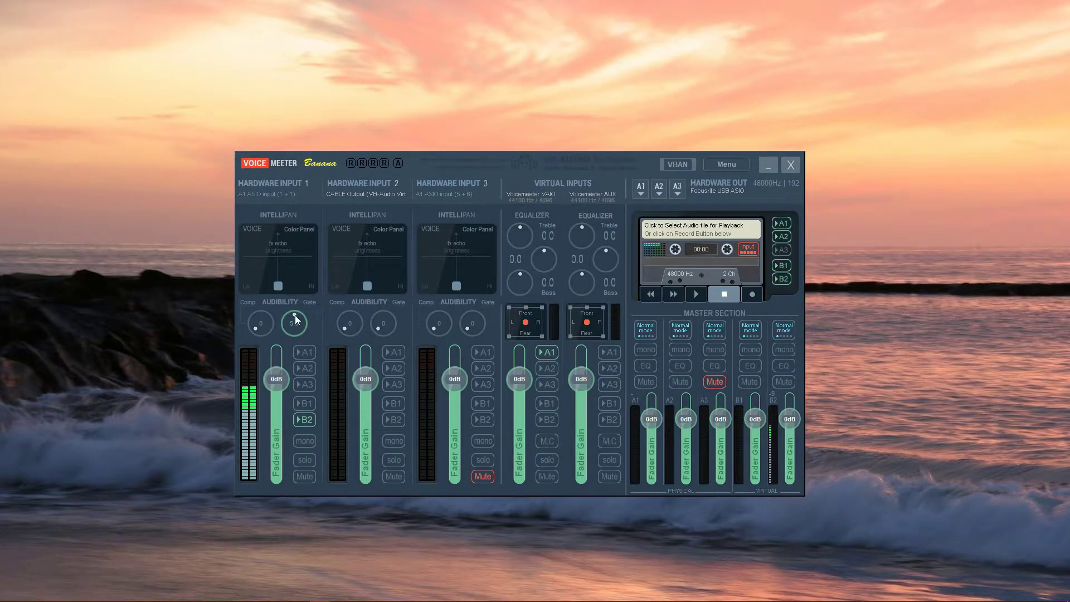
pyautogui.moveTo(295, 316); pyautogui.dragTo(296, 336)
pyautogui.doubleClick(299, 326)
pyautogui.moveTo(289, 326); pyautogui.dragTo(282, 300)
pyautogui.click(391, 189)
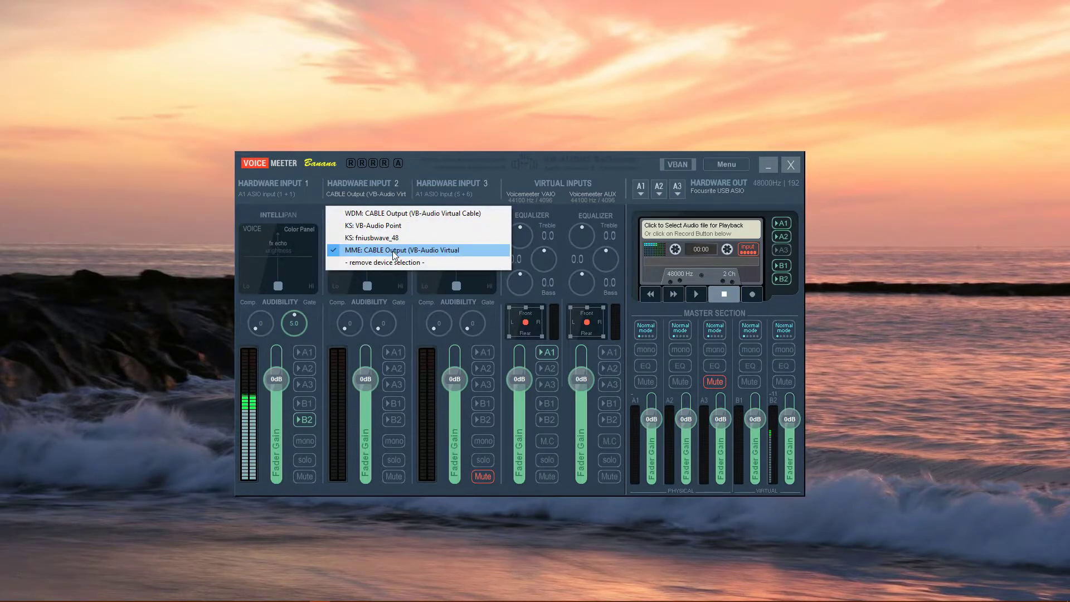
pyautogui.click(415, 353)
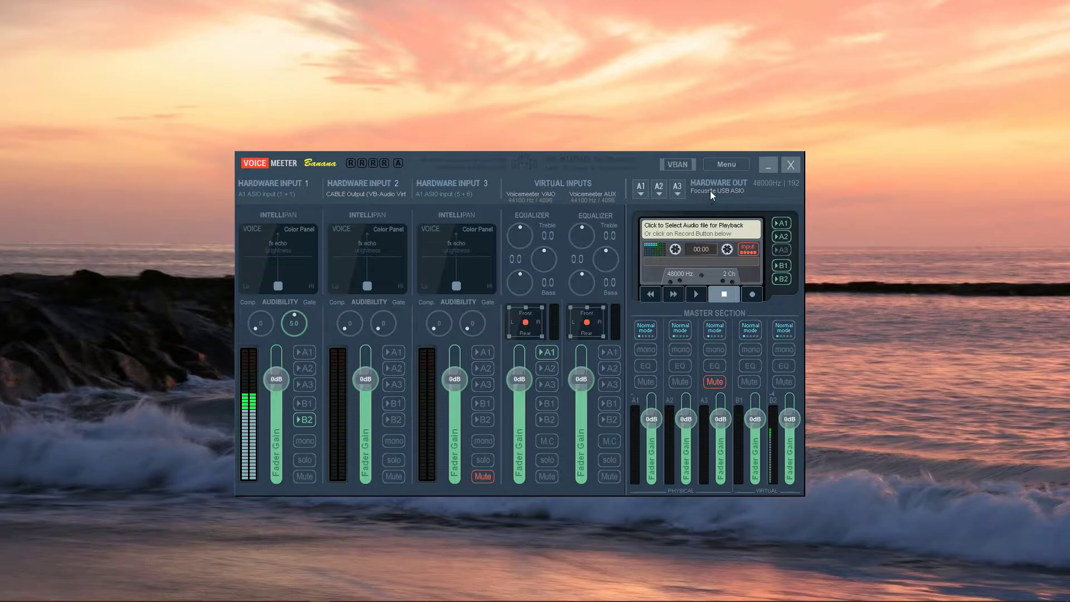
pyautogui.click(641, 188)
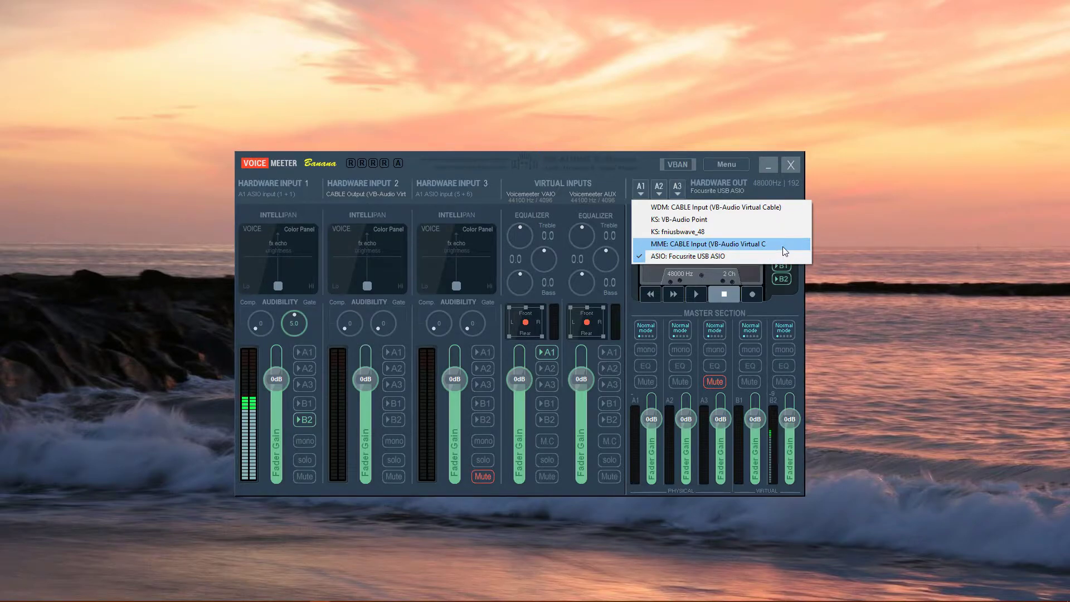
pyautogui.click(654, 350)
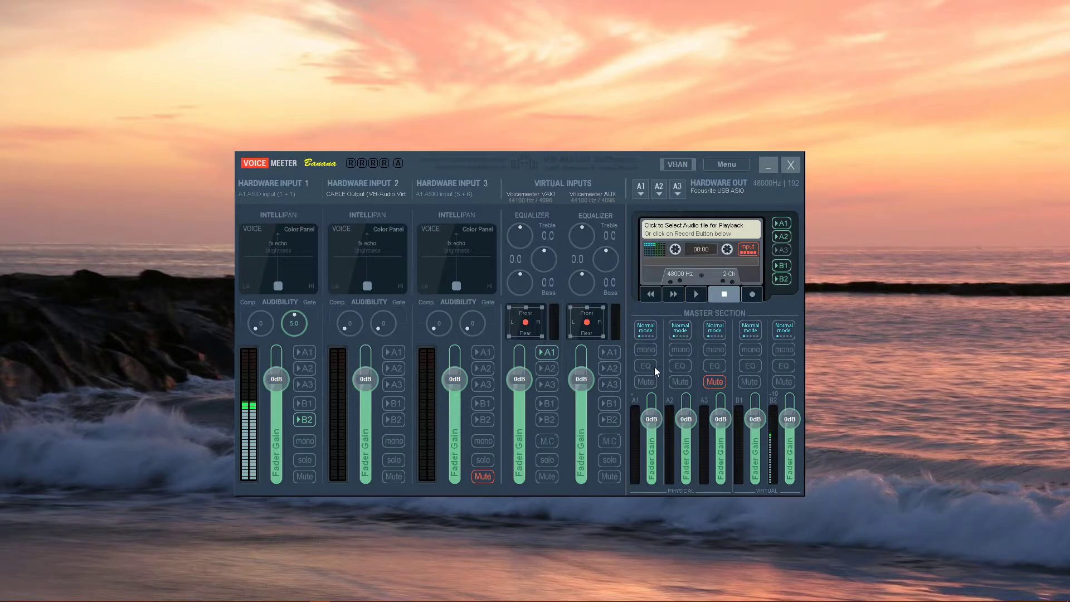
pyautogui.rightClick(646, 366)
pyautogui.moveTo(710, 229); pyautogui.dragTo(414, 126)
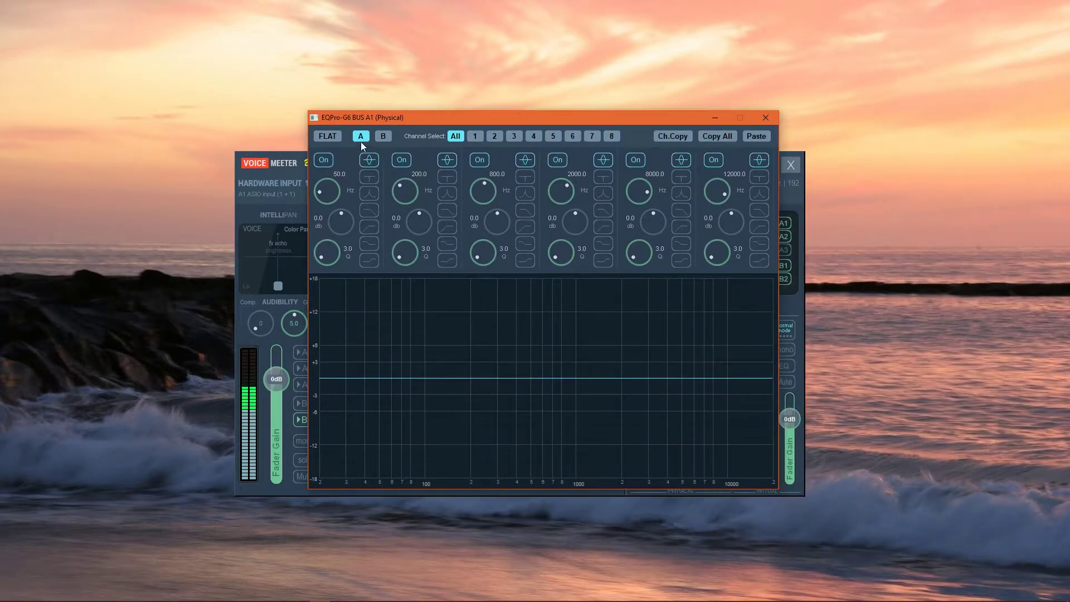
pyautogui.click(379, 140)
pyautogui.moveTo(663, 116); pyautogui.dragTo(440, 102)
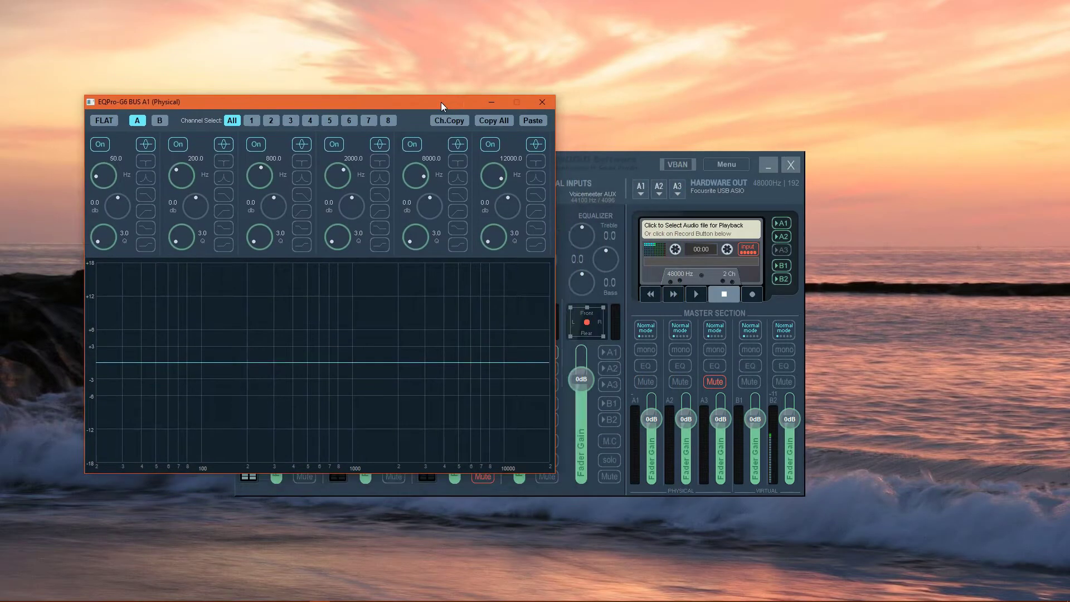
pyautogui.click(543, 102)
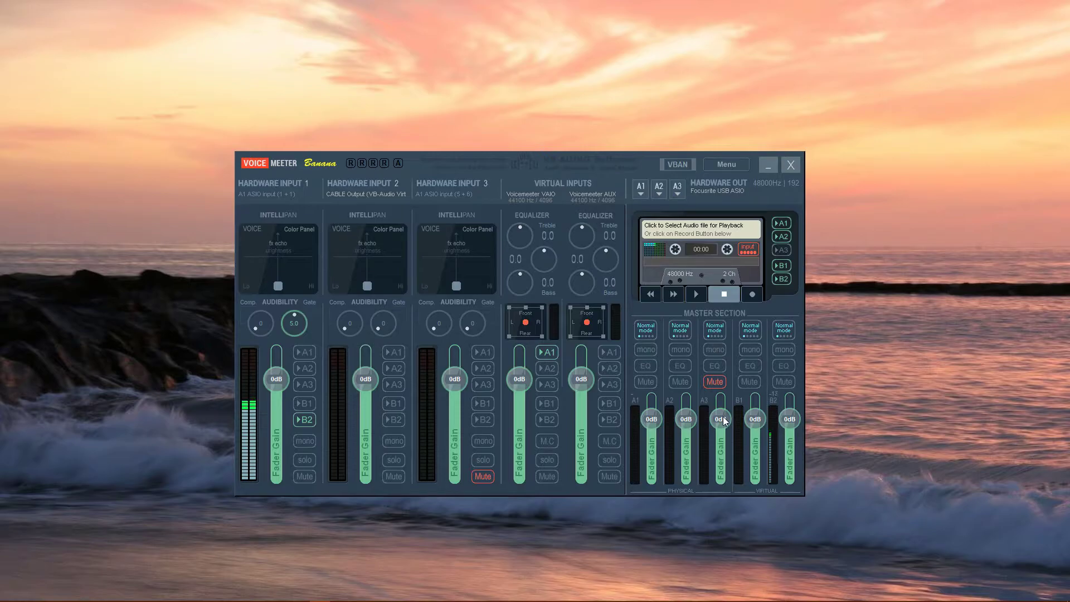
# - Open Voicemeeter Banana's Menu showing System Tray and Show App On Startup options
pyautogui.click(730, 167)
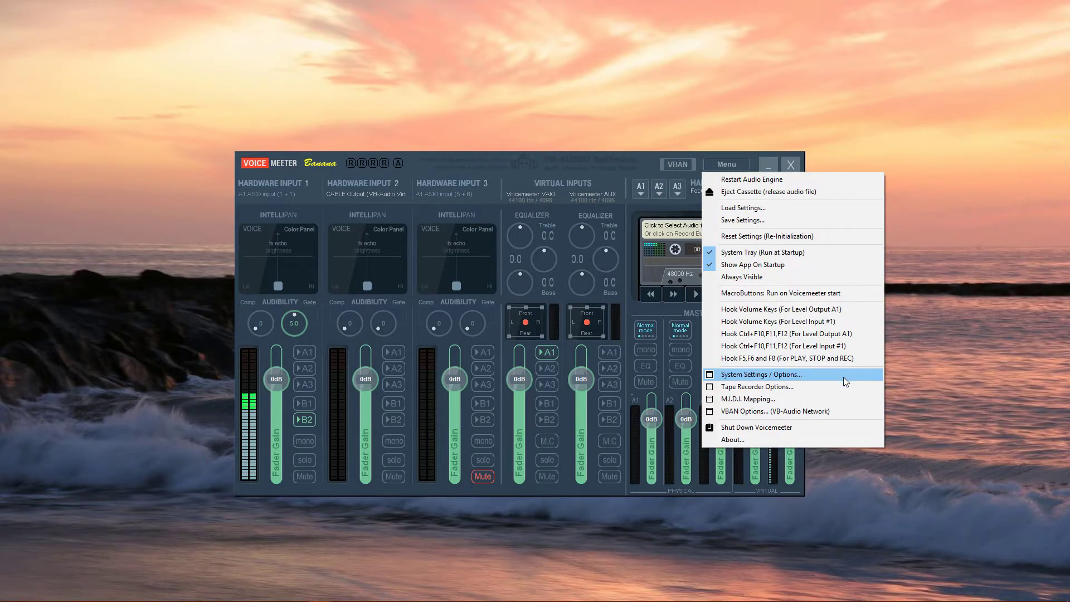
# - Review Voicemeeter's System Settings (48000 Hz, ASIO buffering 192) and Windows sound devices, then close both
pyautogui.click(844, 377)
pyautogui.moveTo(794, 162); pyautogui.dragTo(521, 104)
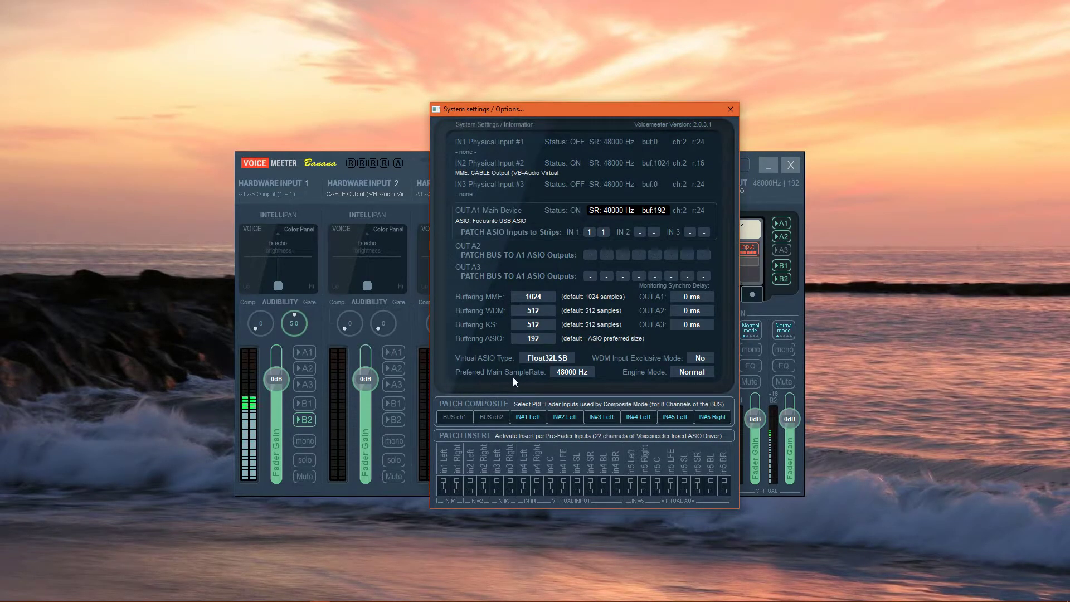
pyautogui.click(988, 594)
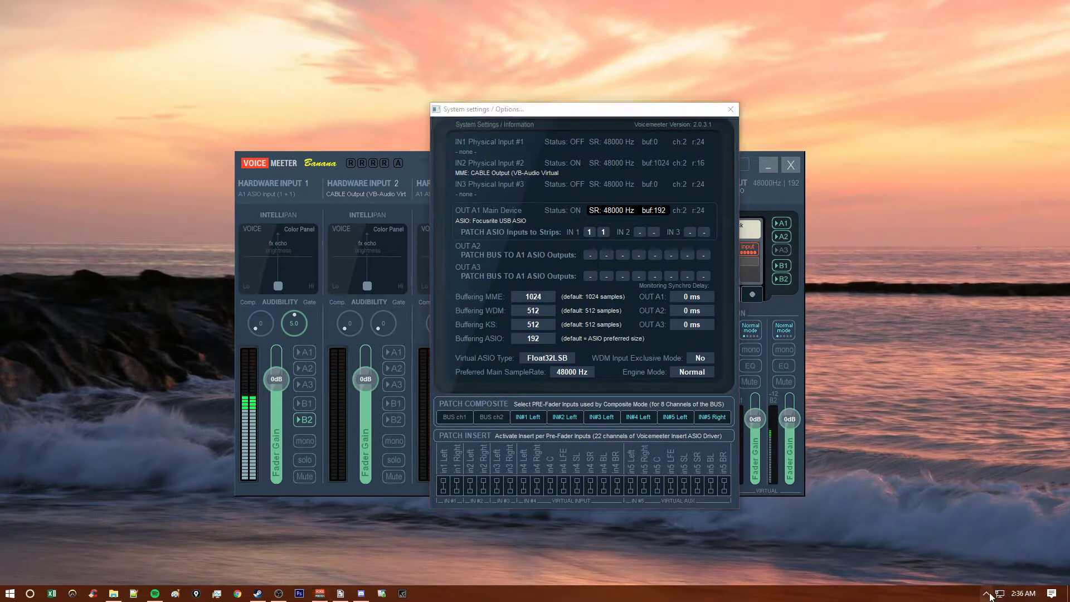
pyautogui.rightClick(953, 574)
pyautogui.click(976, 532)
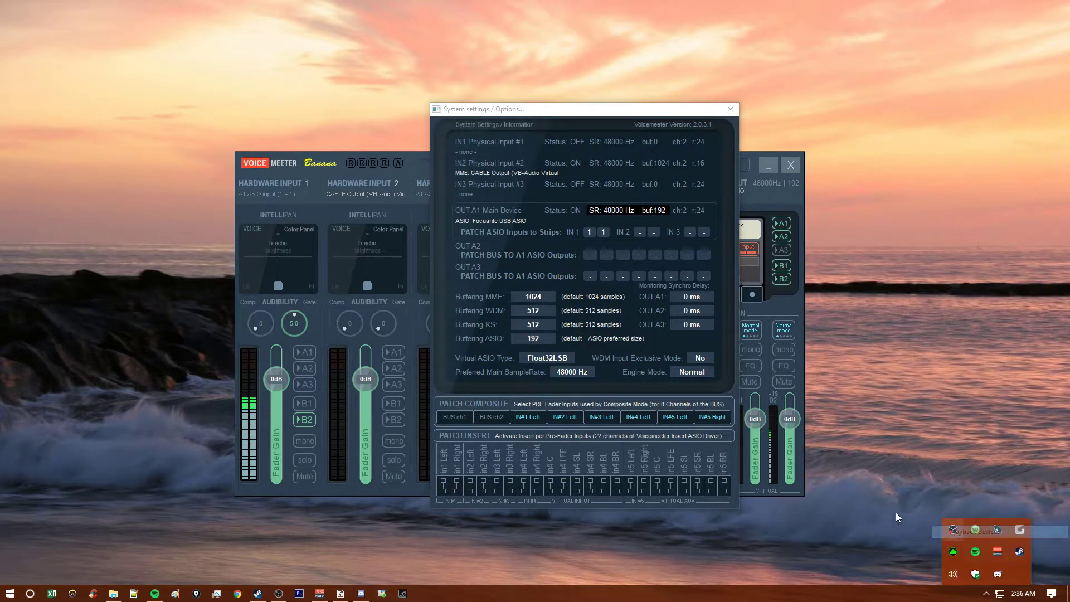
pyautogui.click(113, 87)
pyautogui.press('Escape')
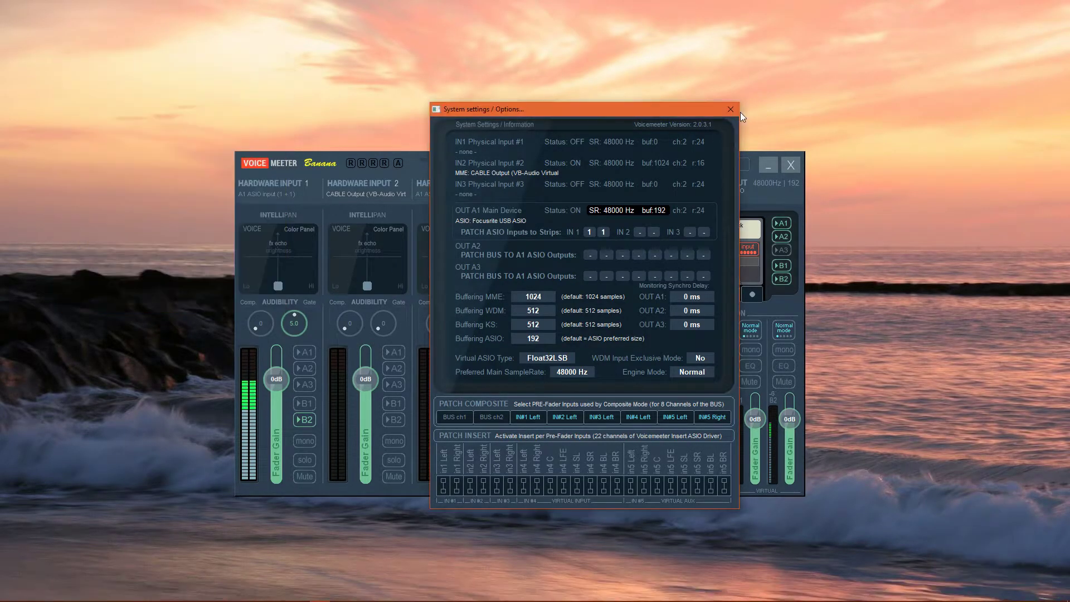
pyautogui.click(730, 110)
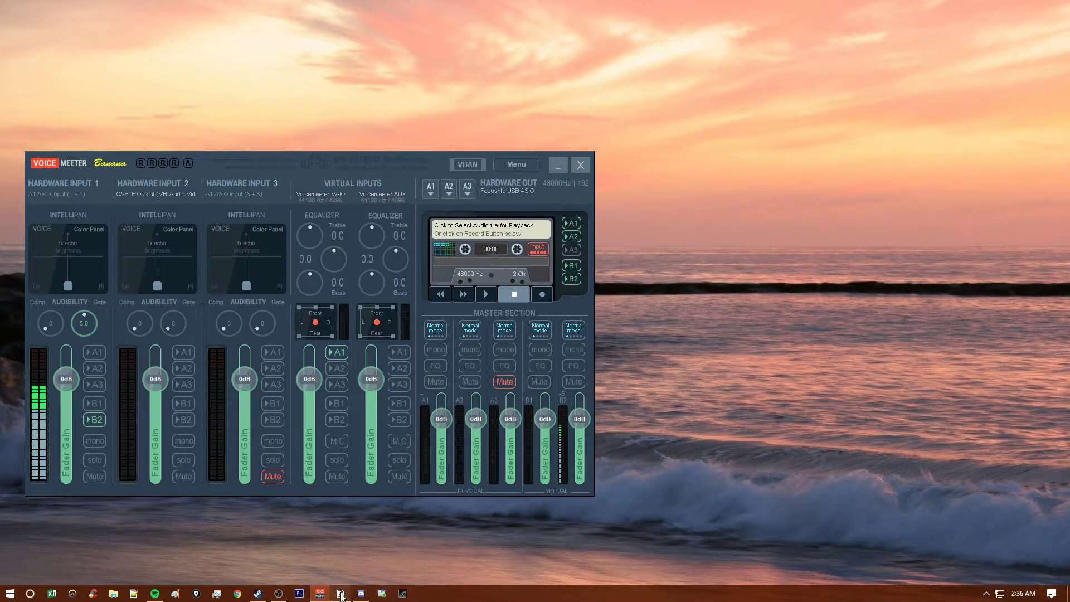
# - Switch Audio Router to its list view and resize it beside Voicemeeter's master section
pyautogui.click(341, 594)
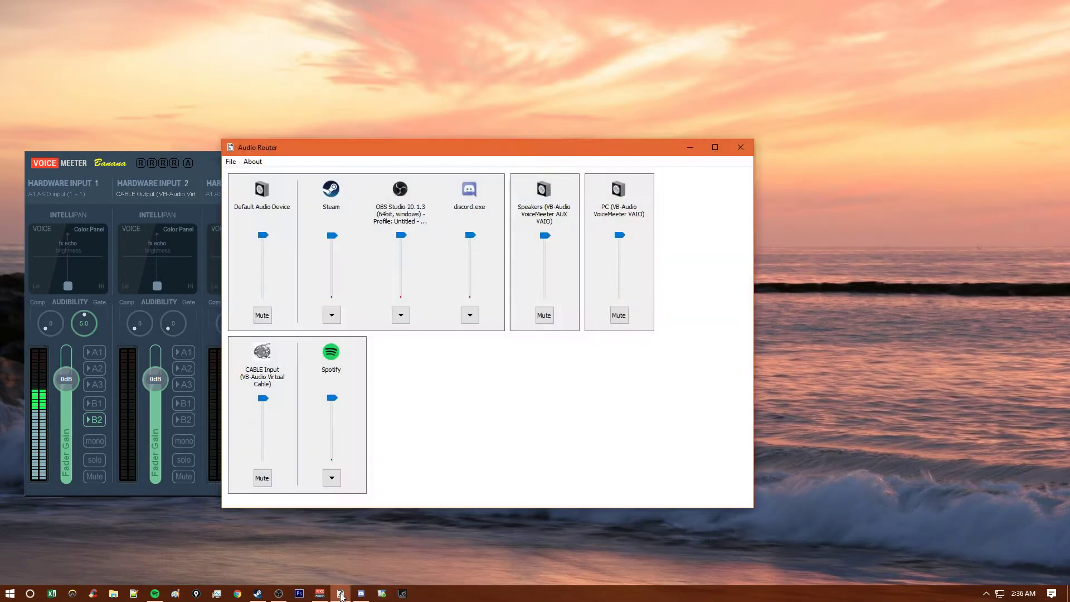
pyautogui.click(233, 164)
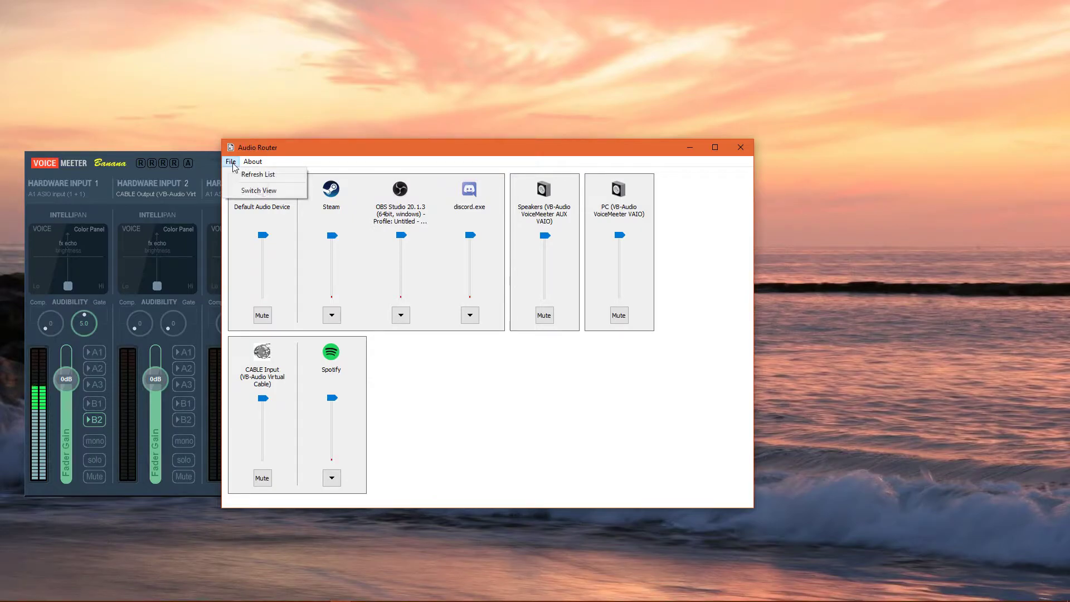
pyautogui.click(255, 192)
pyautogui.moveTo(385, 152); pyautogui.dragTo(656, 145)
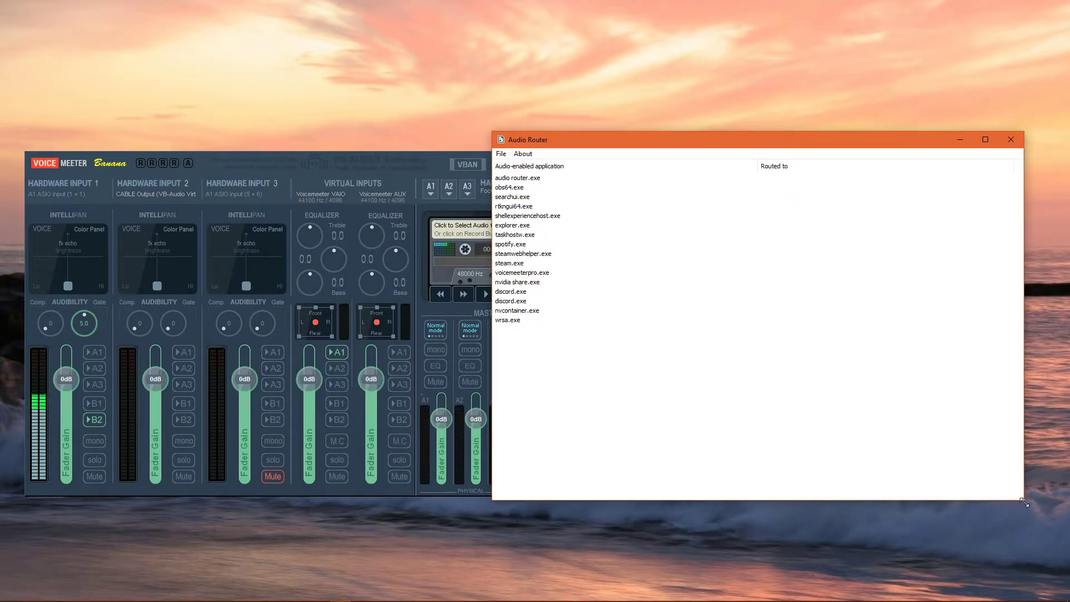
pyautogui.moveTo(1025, 503); pyautogui.dragTo(826, 460)
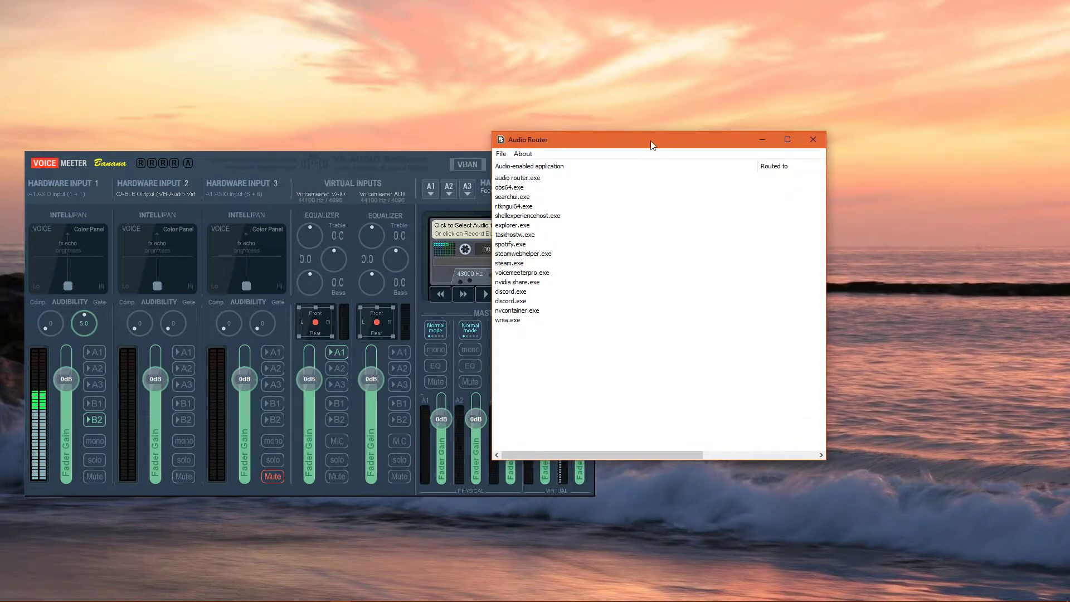
pyautogui.moveTo(651, 141); pyautogui.dragTo(803, 169)
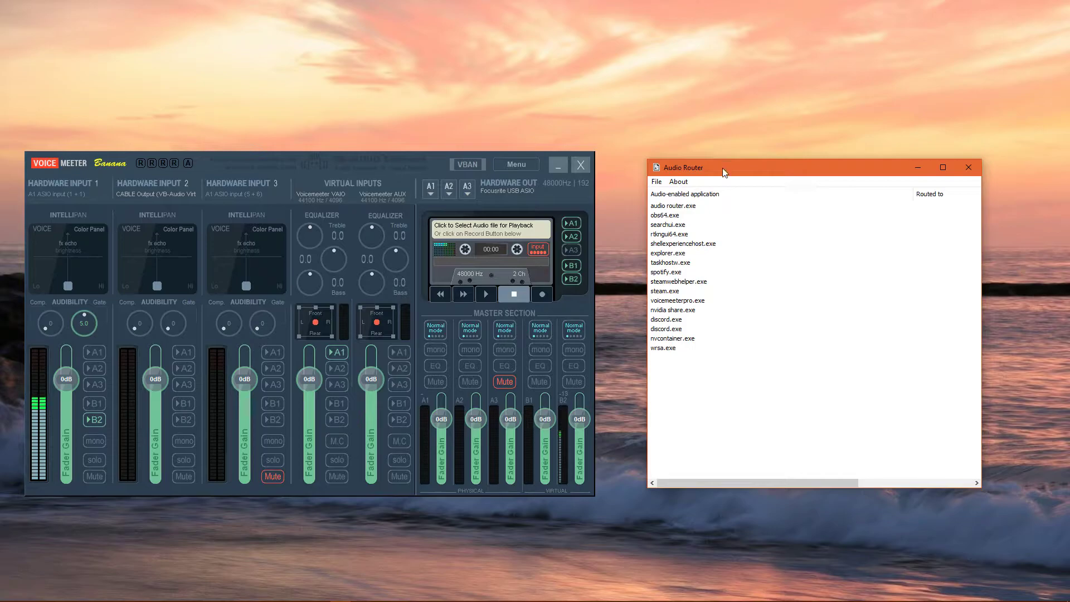
pyautogui.moveTo(723, 169); pyautogui.dragTo(725, 171)
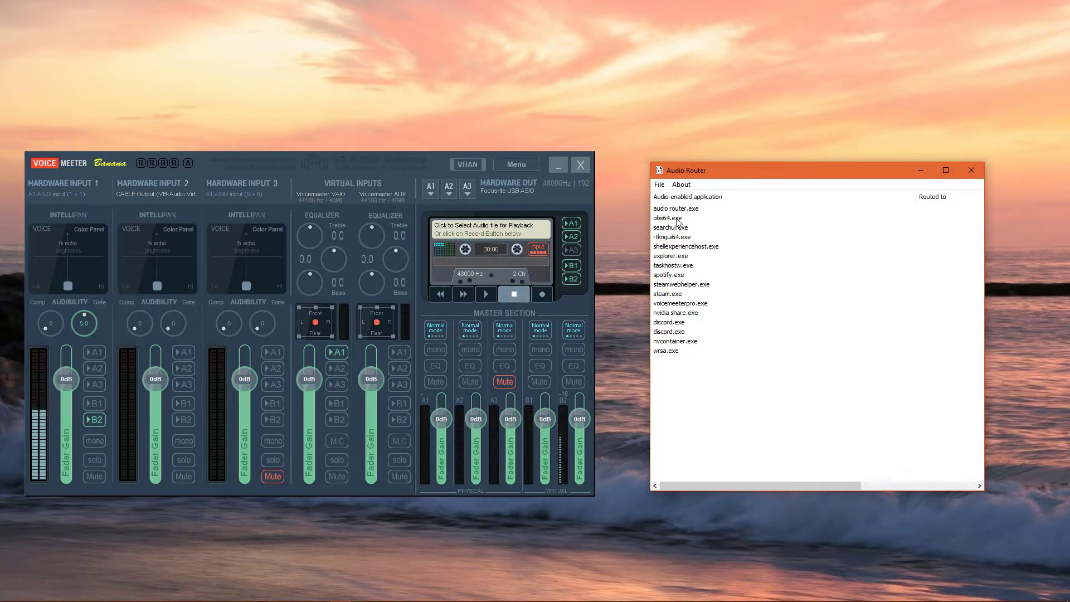
# - Route spotify.exe to CABLE Input (VB-Audio Virtual Cable)
pyautogui.doubleClick(678, 275)
pyautogui.click(699, 236)
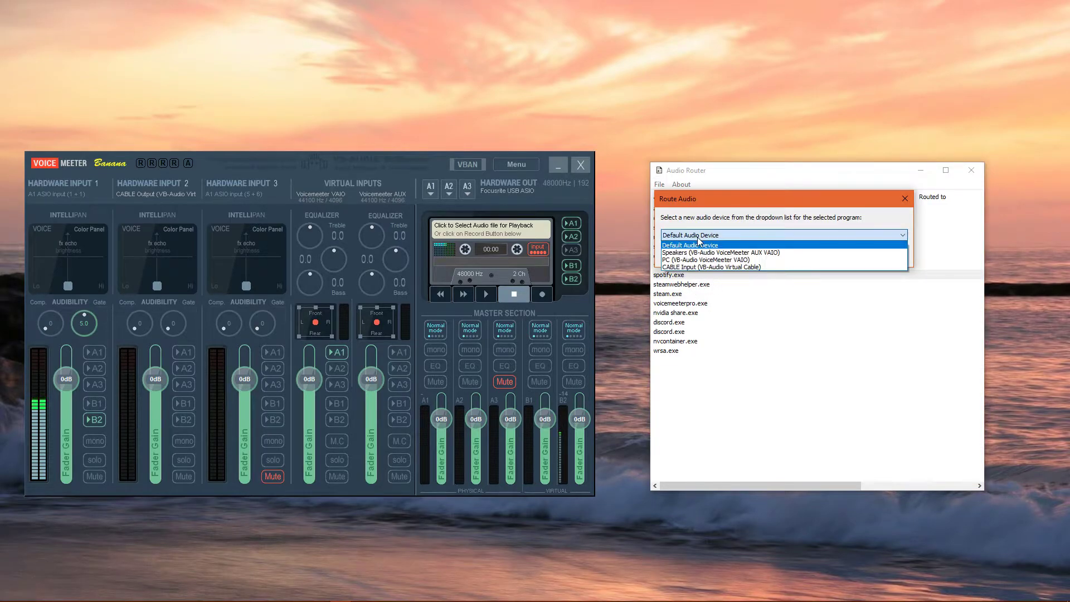
pyautogui.click(702, 268)
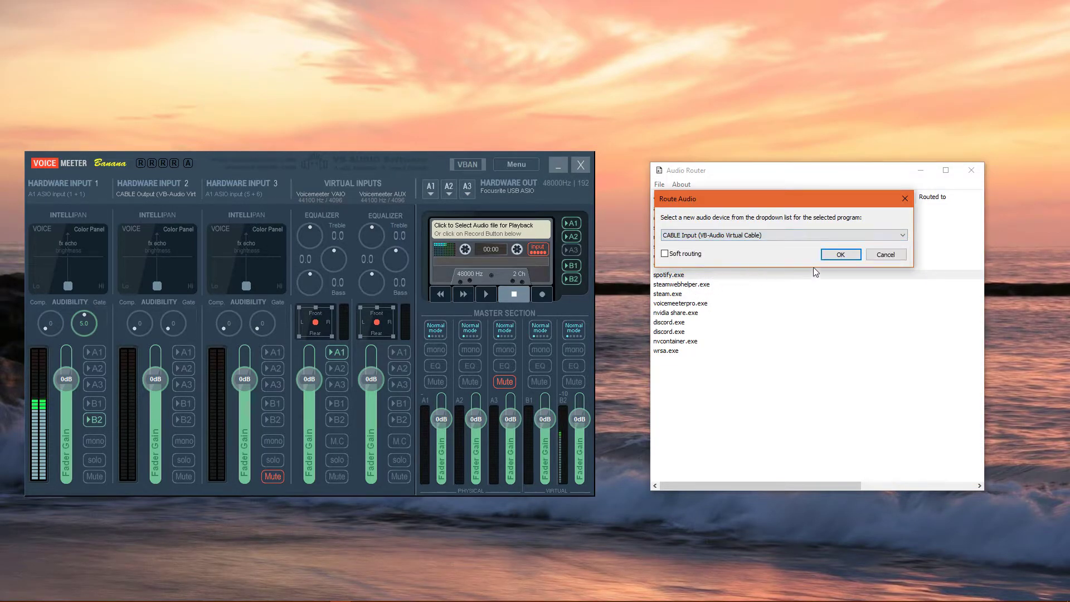
pyautogui.click(839, 256)
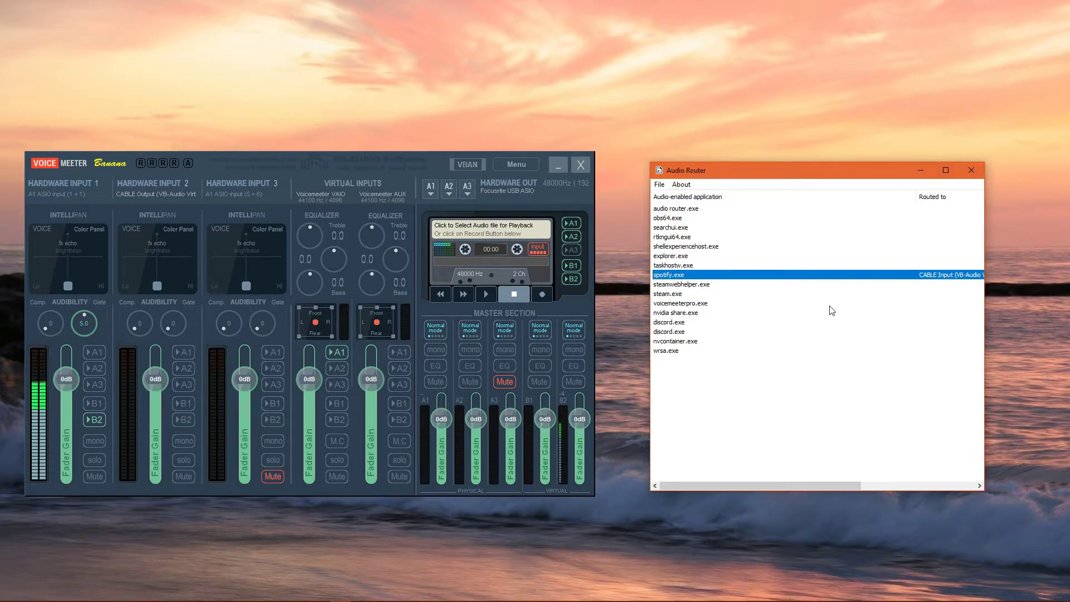
# - Nudge the Voicemeeter window slightly right beside Audio Router's application list
pyautogui.moveTo(334, 162); pyautogui.dragTo(360, 163)
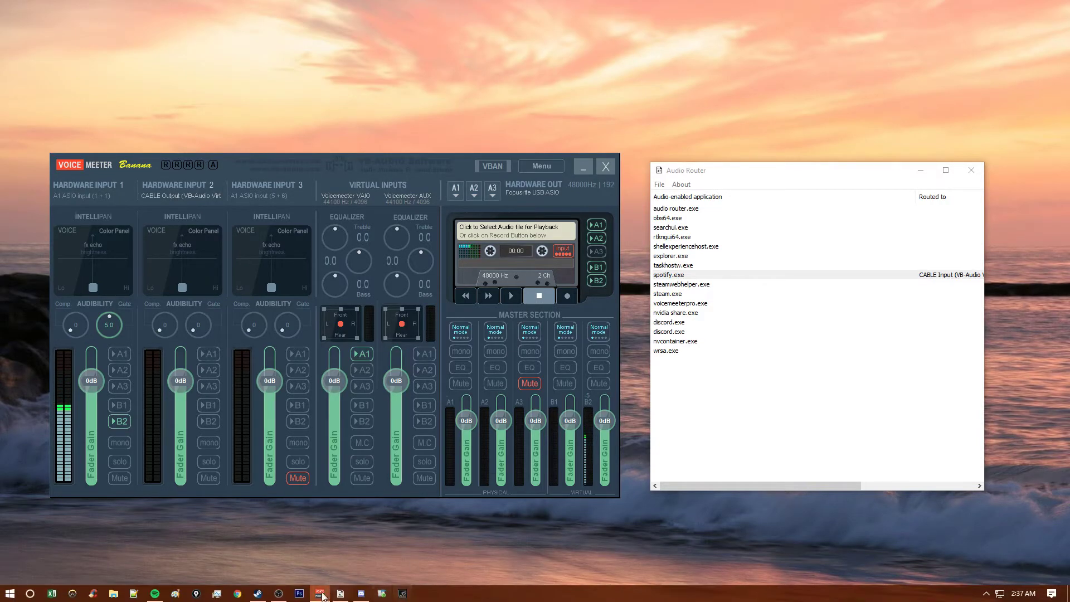
# - Review OBS Studio's Audio settings devices, then close the settings
pyautogui.click(278, 594)
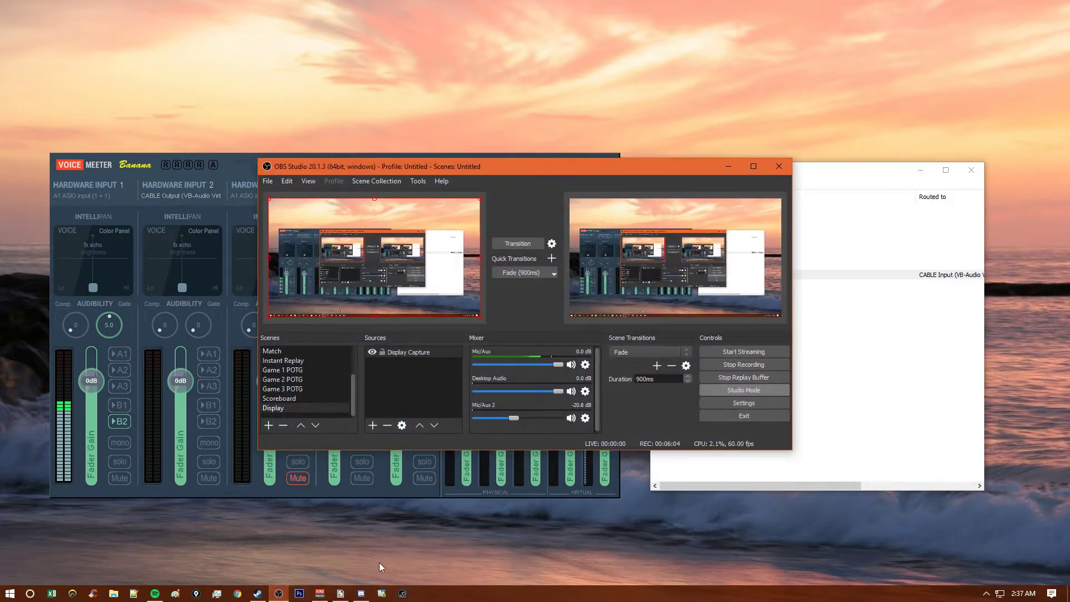
pyautogui.click(270, 183)
pyautogui.click(283, 225)
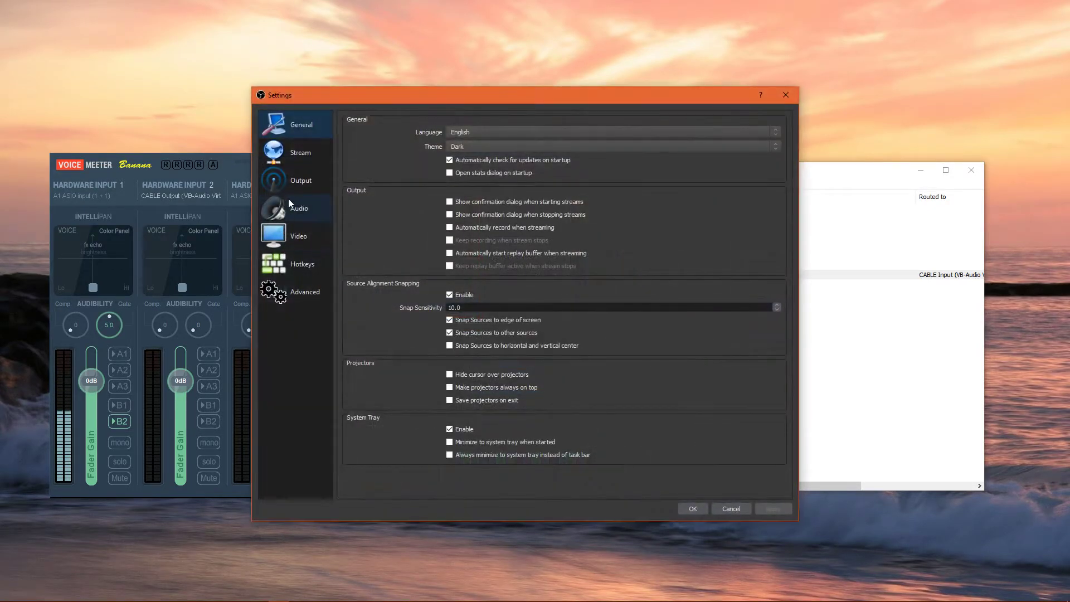
pyautogui.click(303, 212)
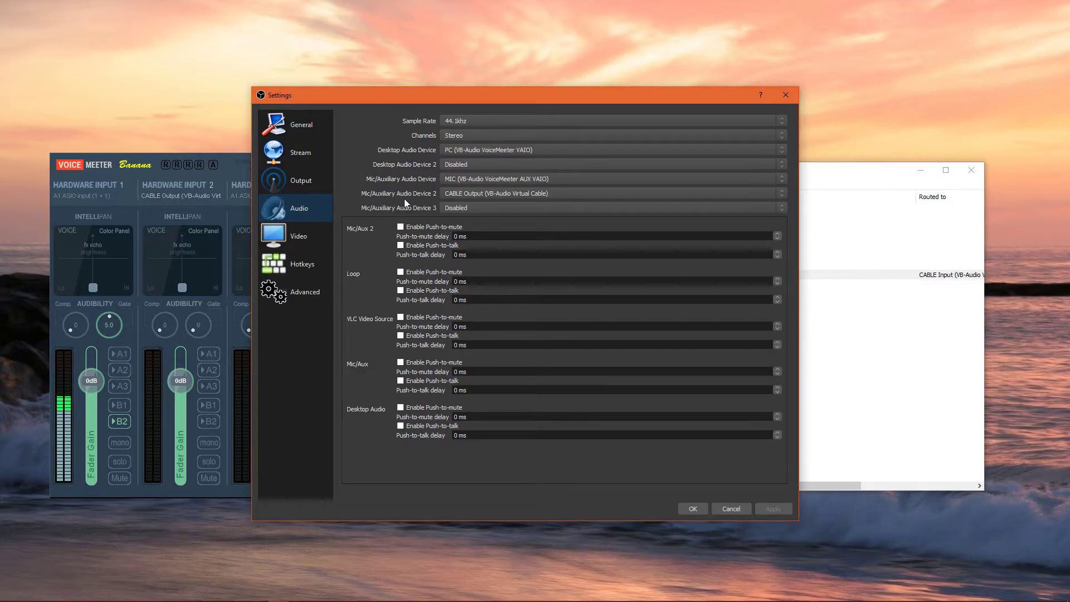
pyautogui.click(784, 96)
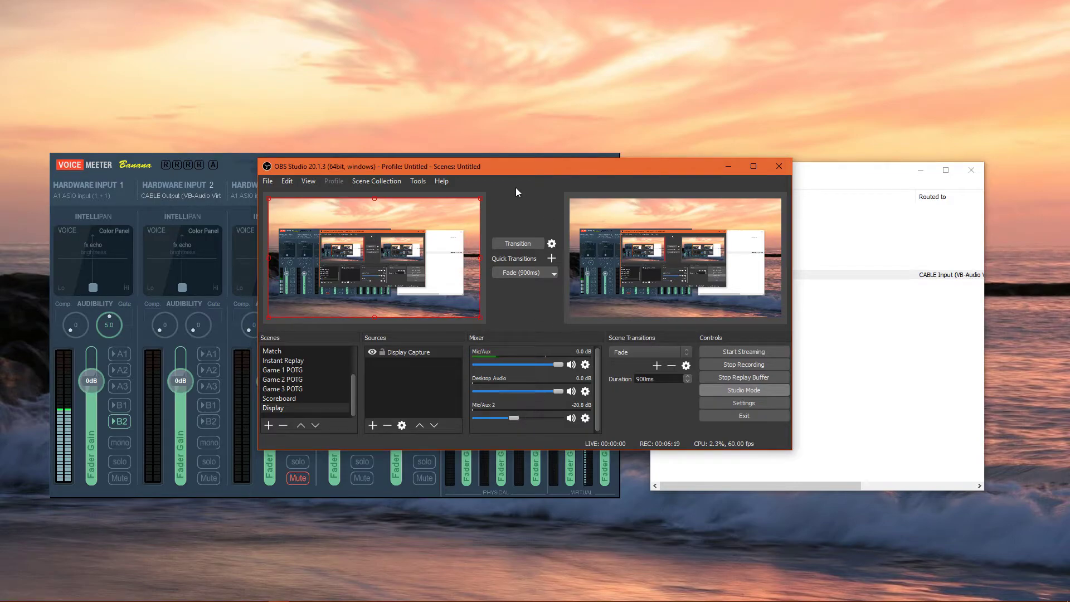
# - Start playing the Bubblegum track in Spotify, minimize it, and position OBS beside Voicemeeter
pyautogui.moveTo(521, 164); pyautogui.dragTo(654, 178)
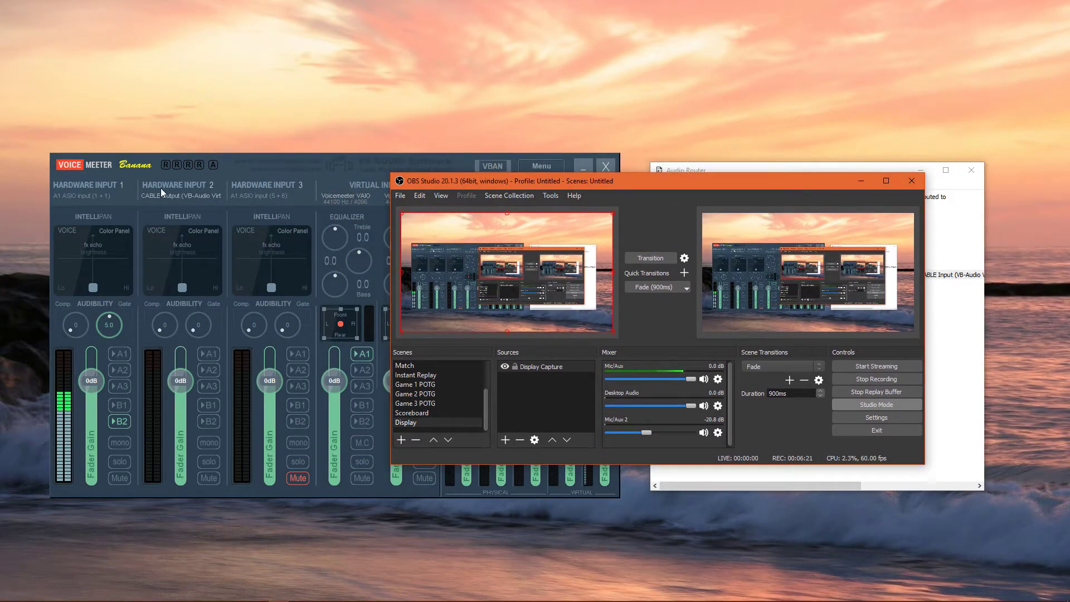
pyautogui.moveTo(627, 178); pyautogui.dragTo(350, 183)
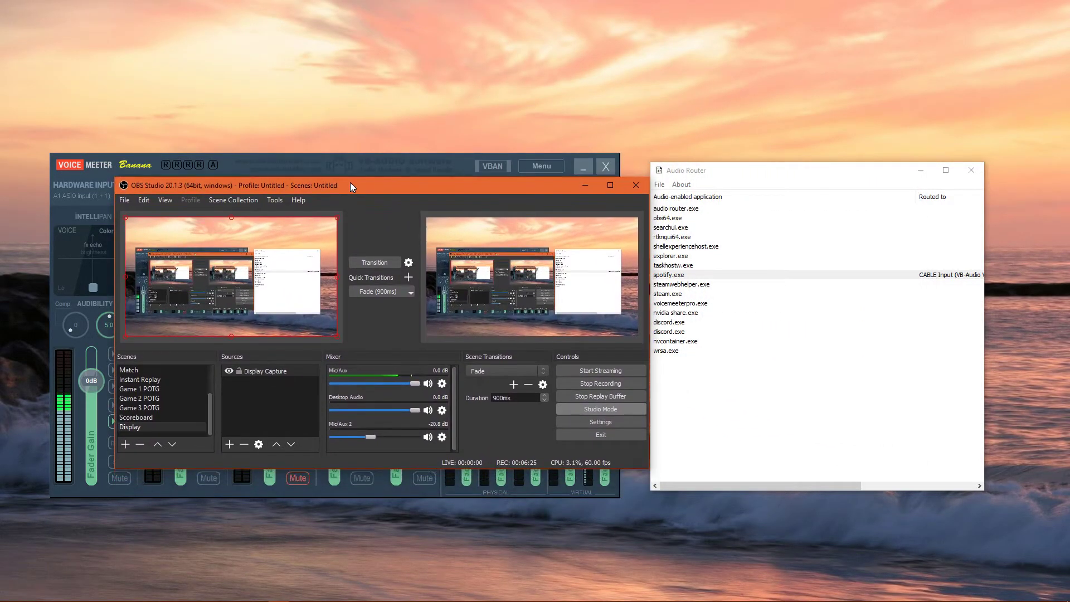
pyautogui.moveTo(298, 597)
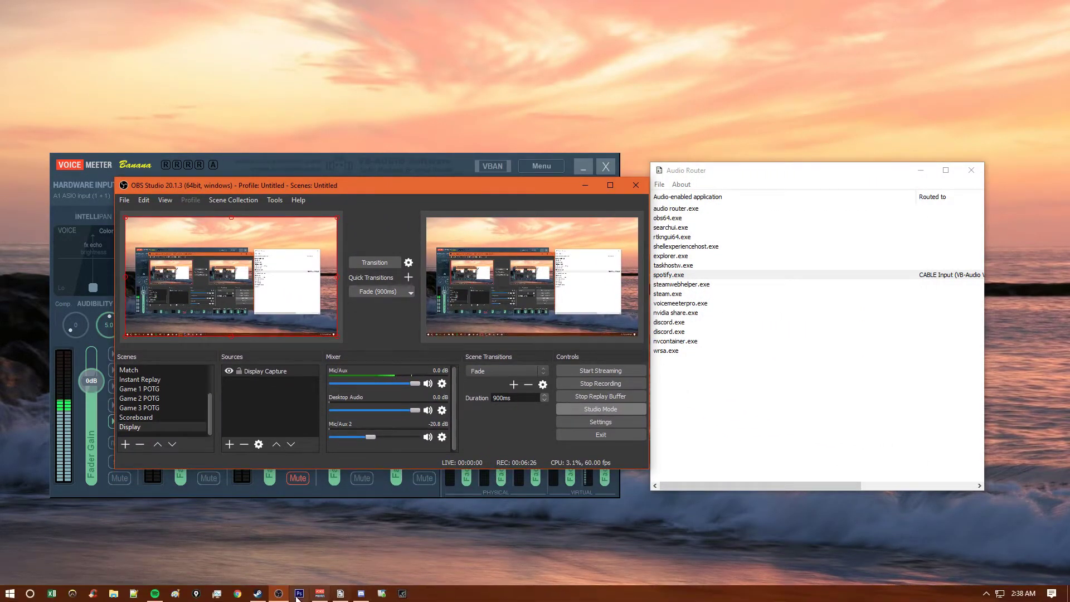
pyautogui.click(155, 594)
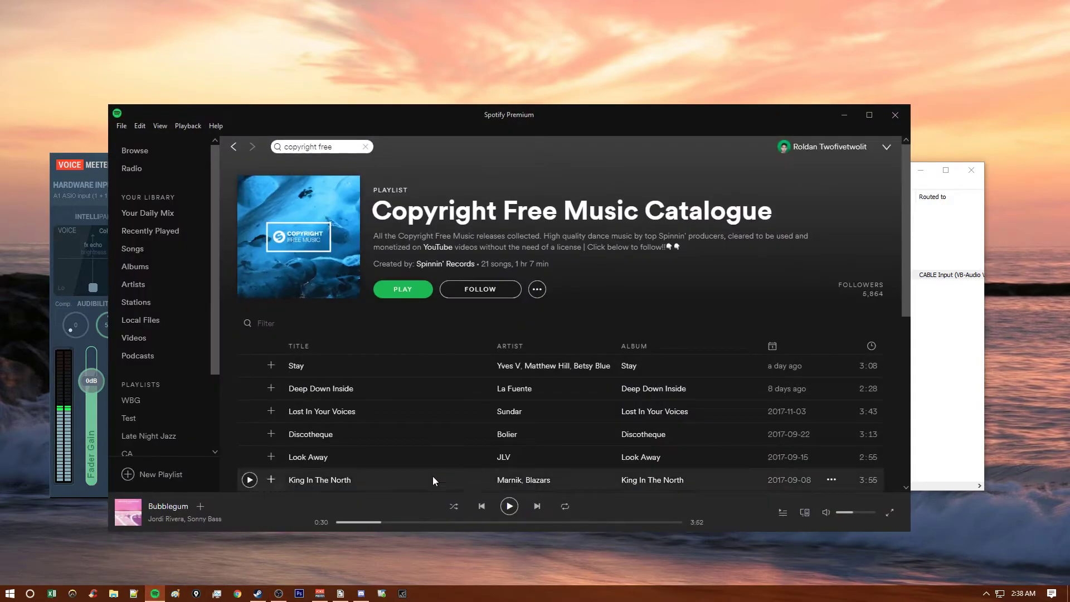
pyautogui.click(509, 506)
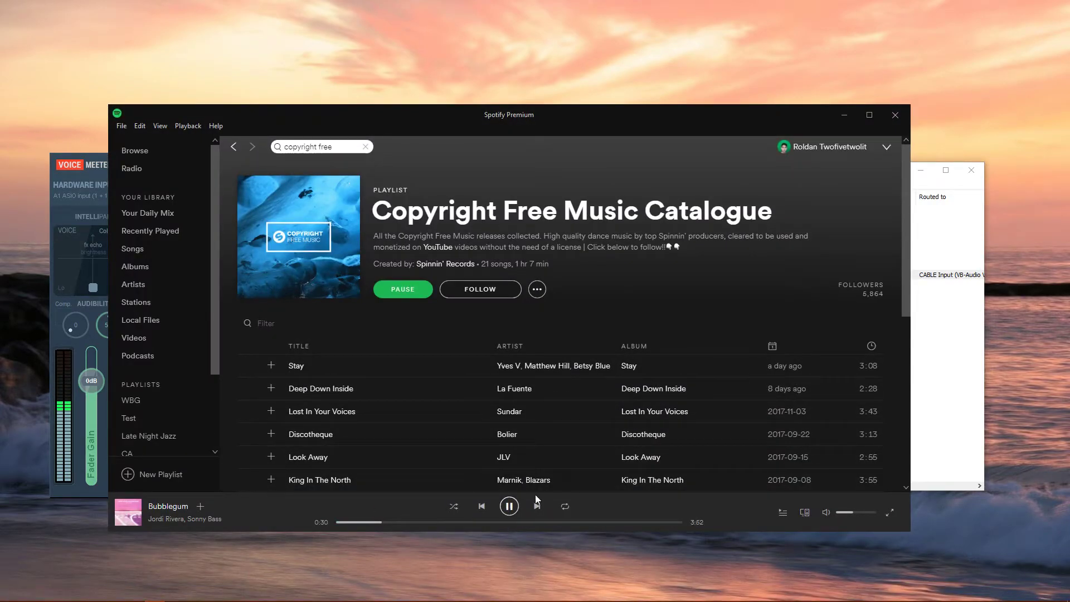
pyautogui.click(844, 115)
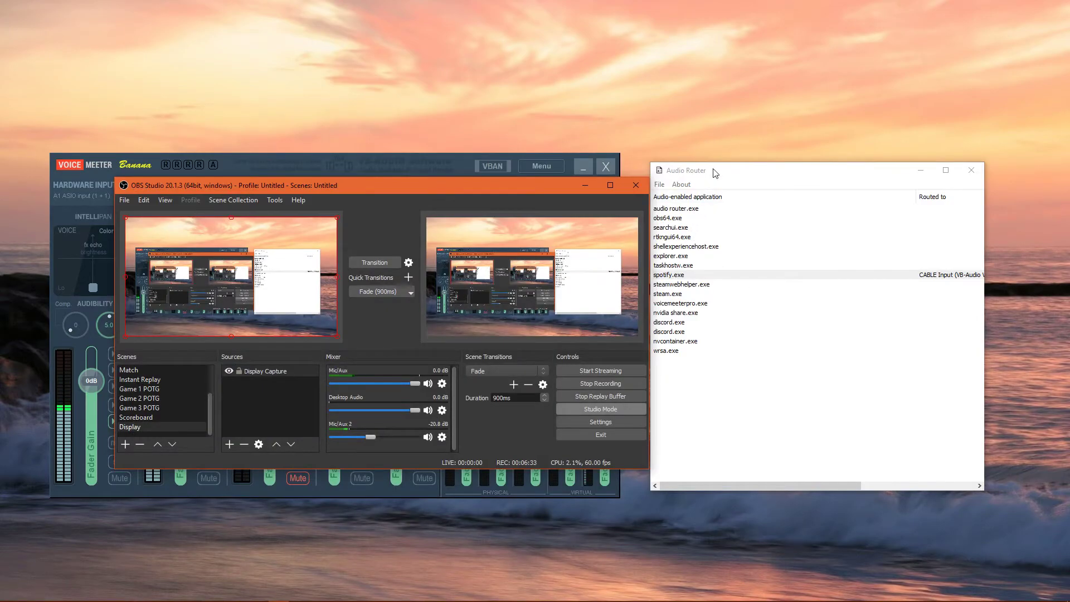
pyautogui.moveTo(323, 188); pyautogui.dragTo(671, 203)
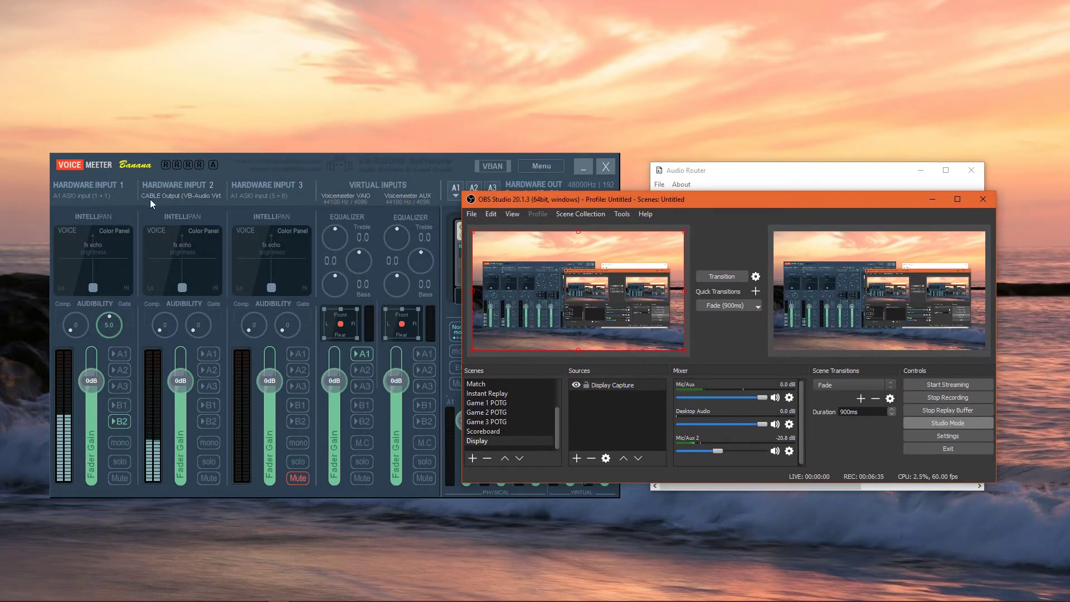
# - Test Hardware Input 2's fader and mute, then reset it to 0 dB unmuted
pyautogui.click(185, 383)
pyautogui.moveTo(185, 384); pyautogui.dragTo(185, 421)
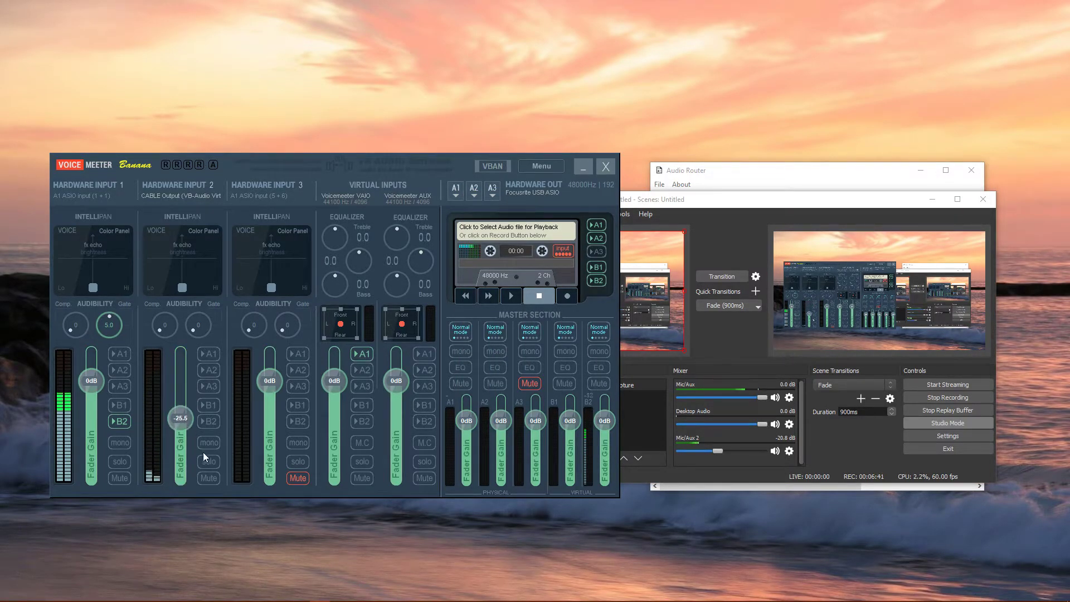
pyautogui.click(214, 480)
pyautogui.click(207, 475)
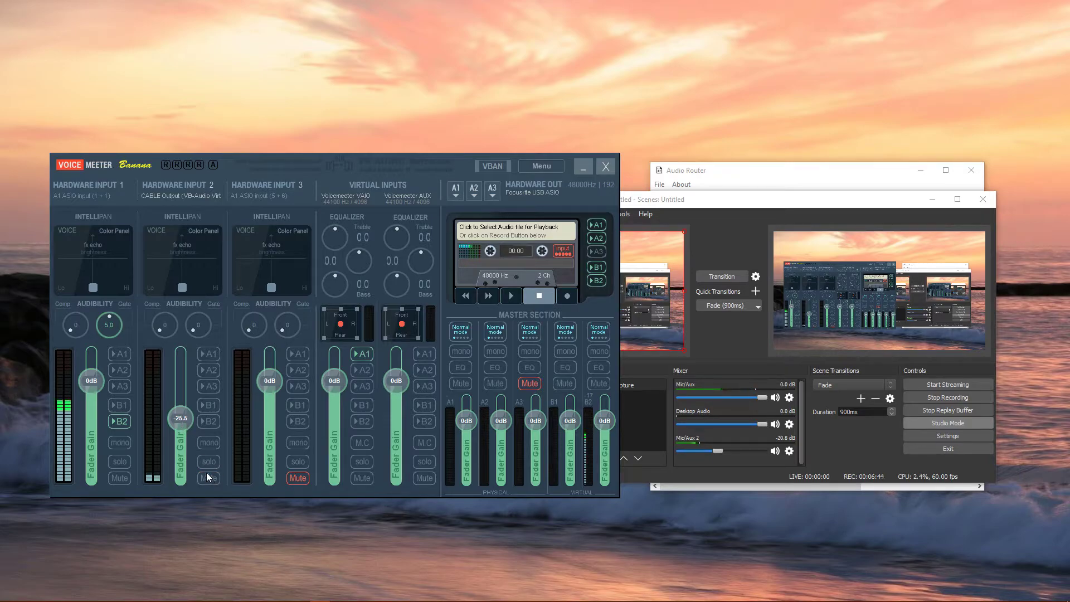
pyautogui.doubleClick(182, 416)
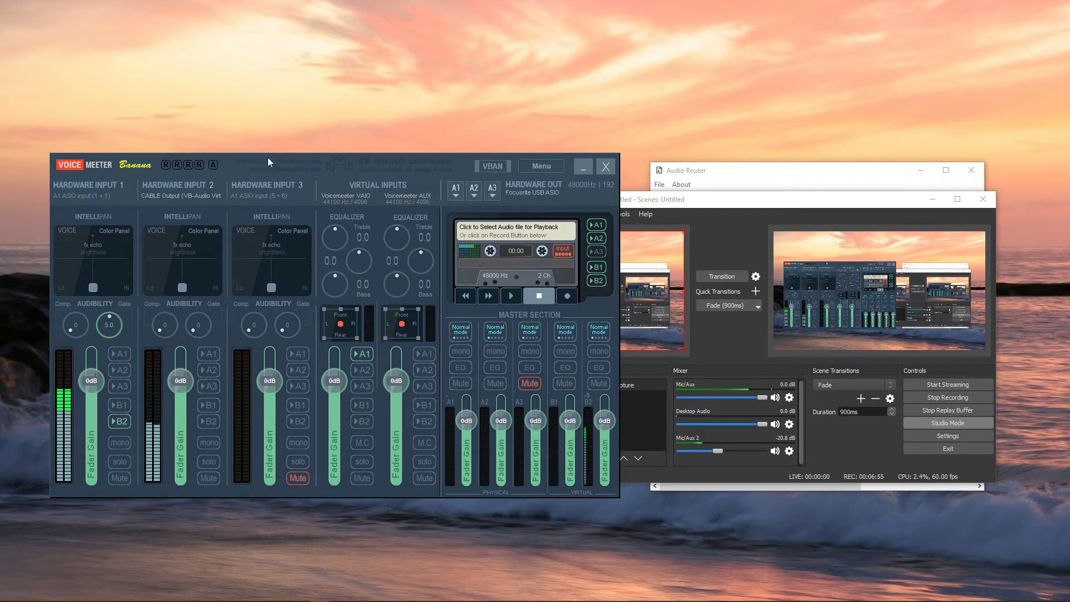
# - Rearrange the Voicemeeter and OBS windows and send Hardware Input 2 to A1
pyautogui.moveTo(269, 165); pyautogui.dragTo(244, 178)
pyautogui.moveTo(698, 204); pyautogui.dragTo(684, 187)
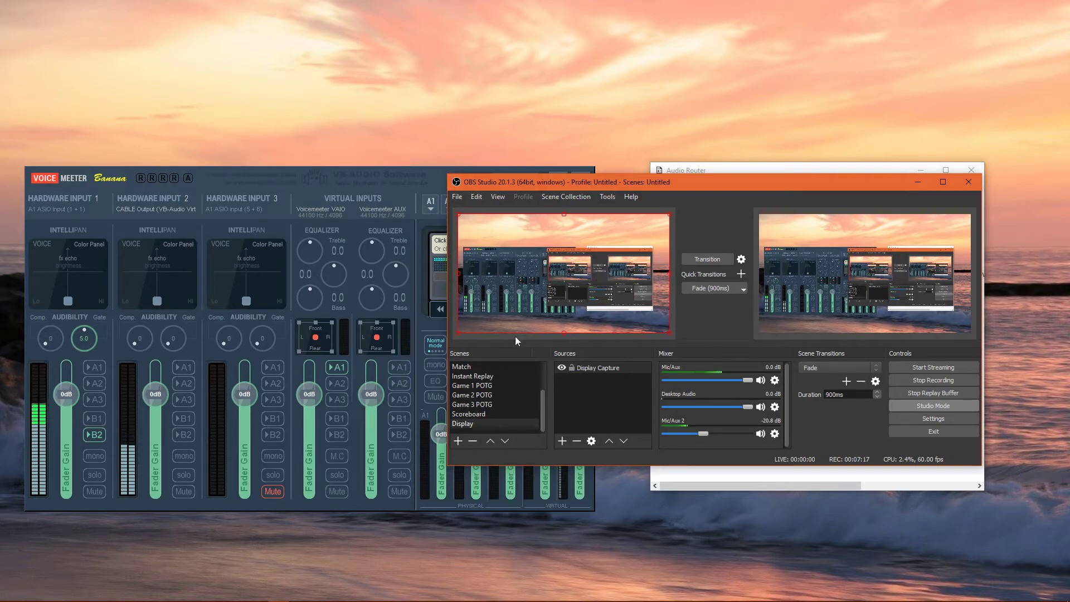
pyautogui.click(193, 371)
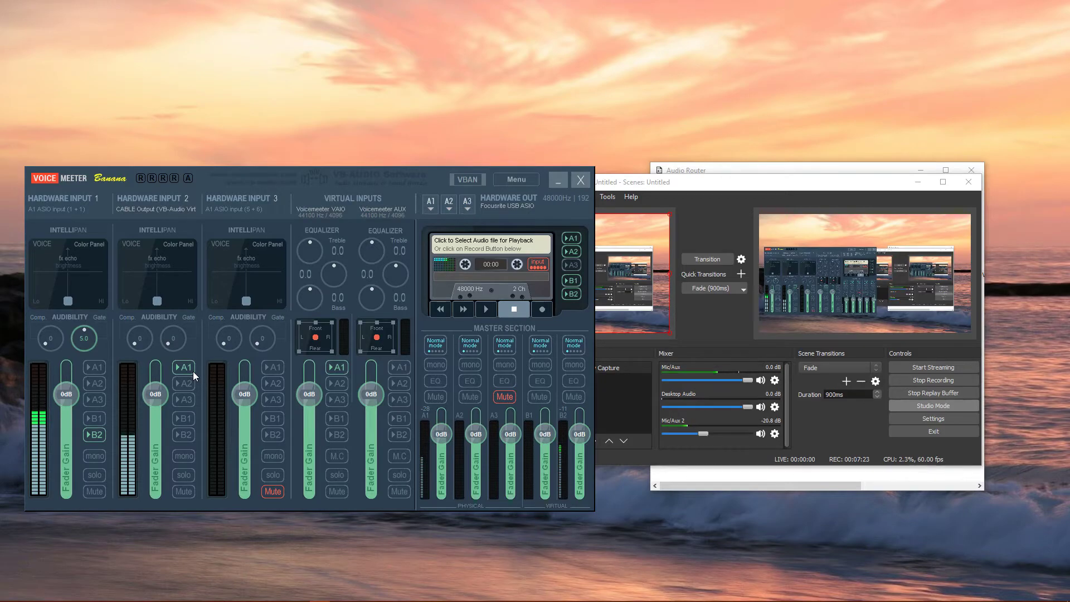
# - Turn off Hardware Input 2's A1 routing and mute OBS's Mic/Aux 2 source
pyautogui.click(193, 371)
pyautogui.click(717, 329)
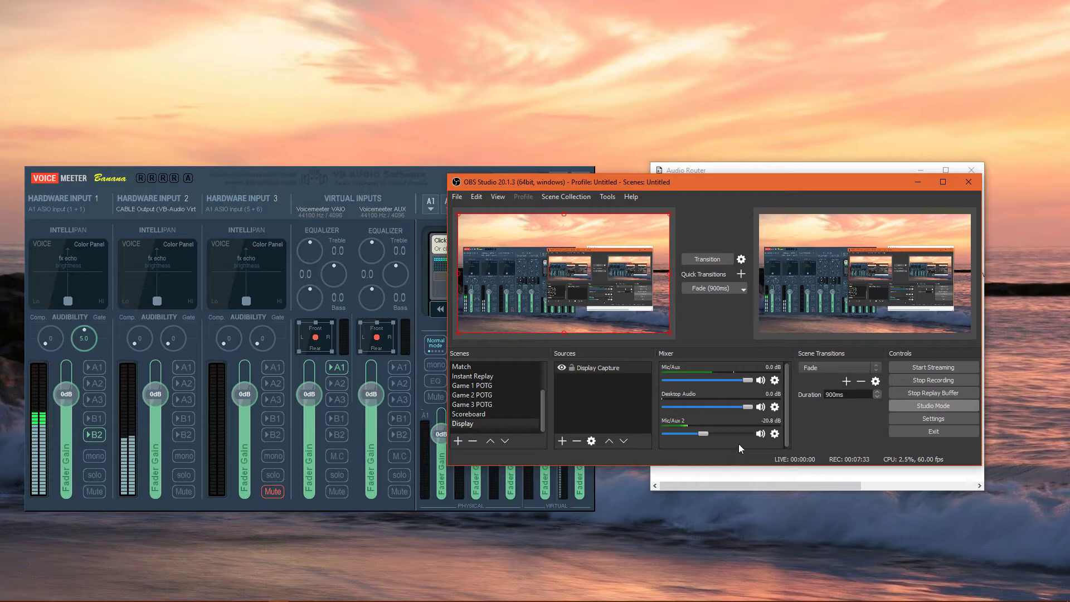
pyautogui.click(762, 434)
# - Re-route Hardware Input 2 to A1, unmute Mic/Aux 2, and bring up Spotify
pyautogui.click(190, 369)
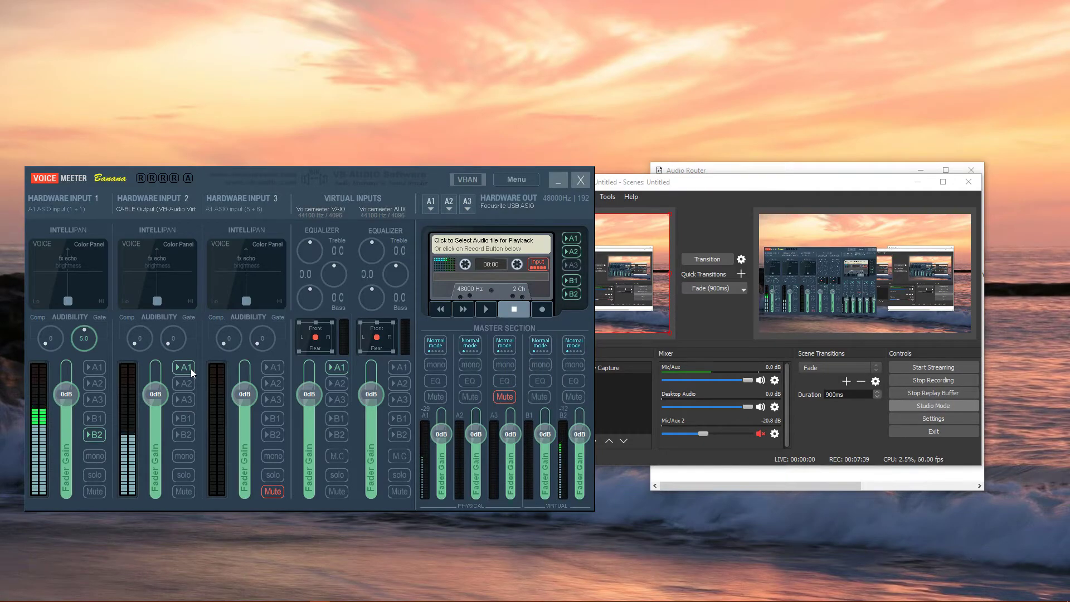
pyautogui.click(761, 434)
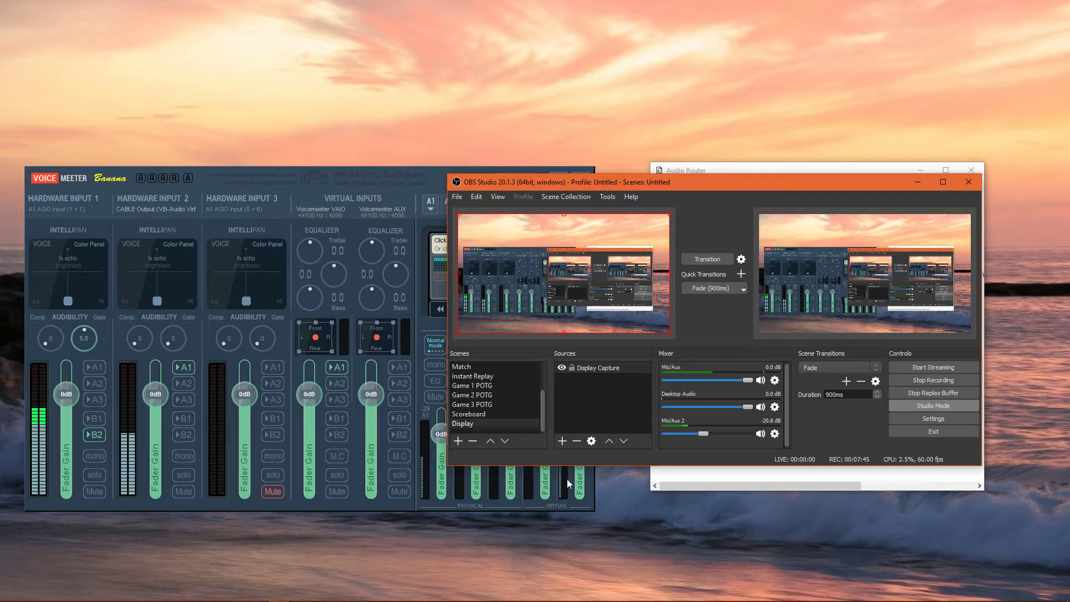
pyautogui.click(155, 594)
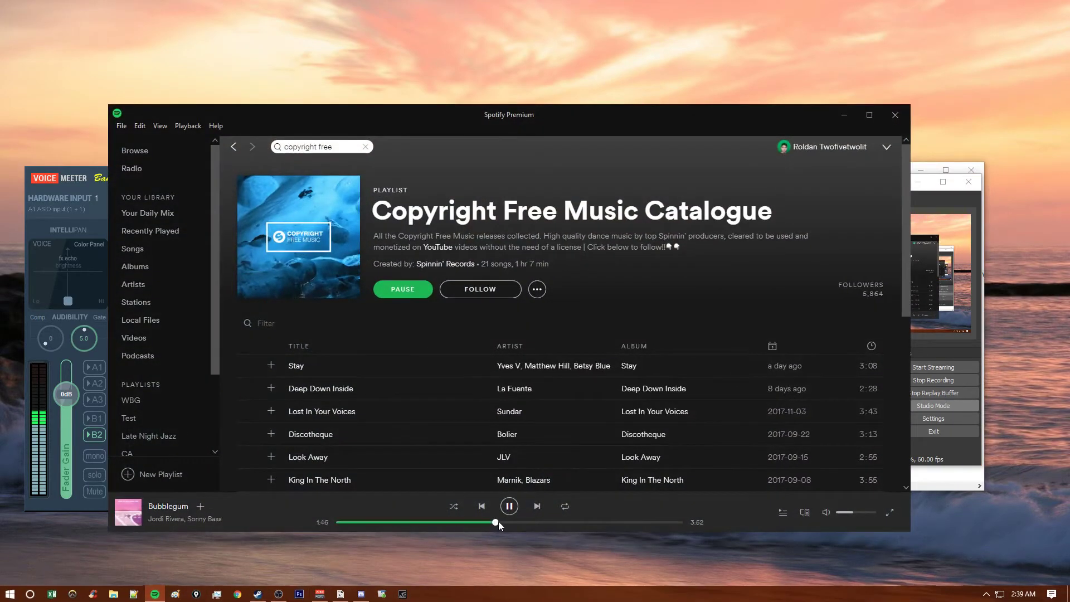
# - Pause the Bubblegum track in Spotify and minimize its window
pyautogui.click(509, 506)
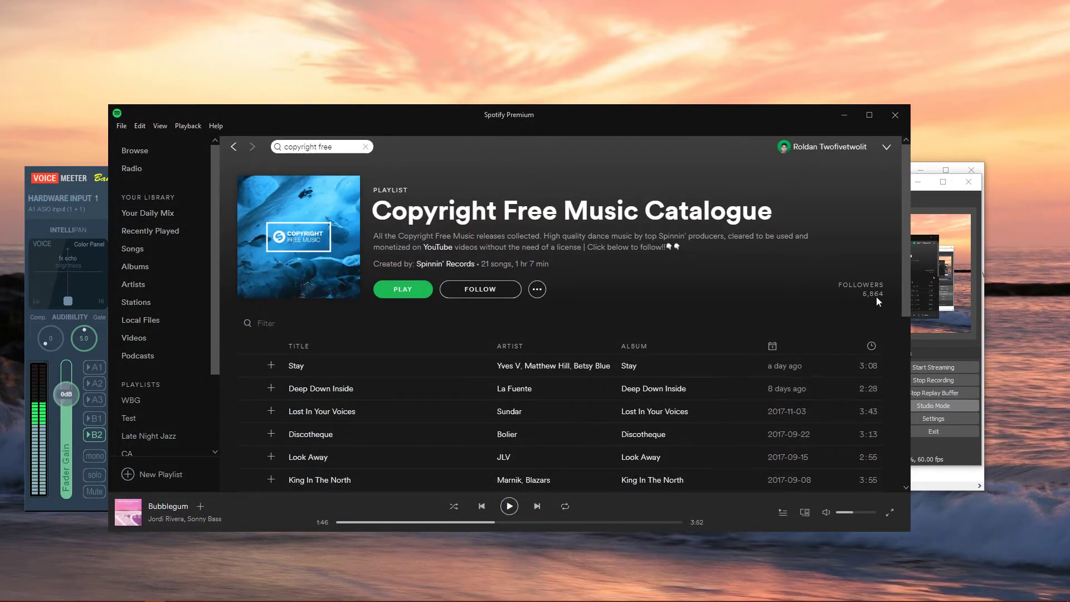
pyautogui.click(845, 116)
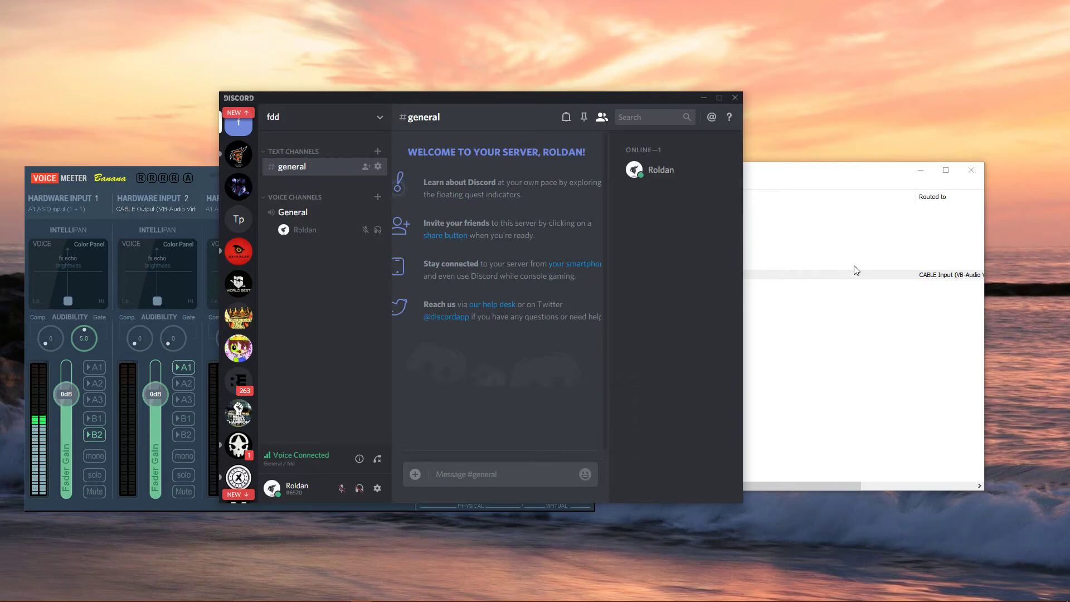
# - Open Discord's Voice & Video settings and list the output devices, including CABLE Input
pyautogui.click(382, 495)
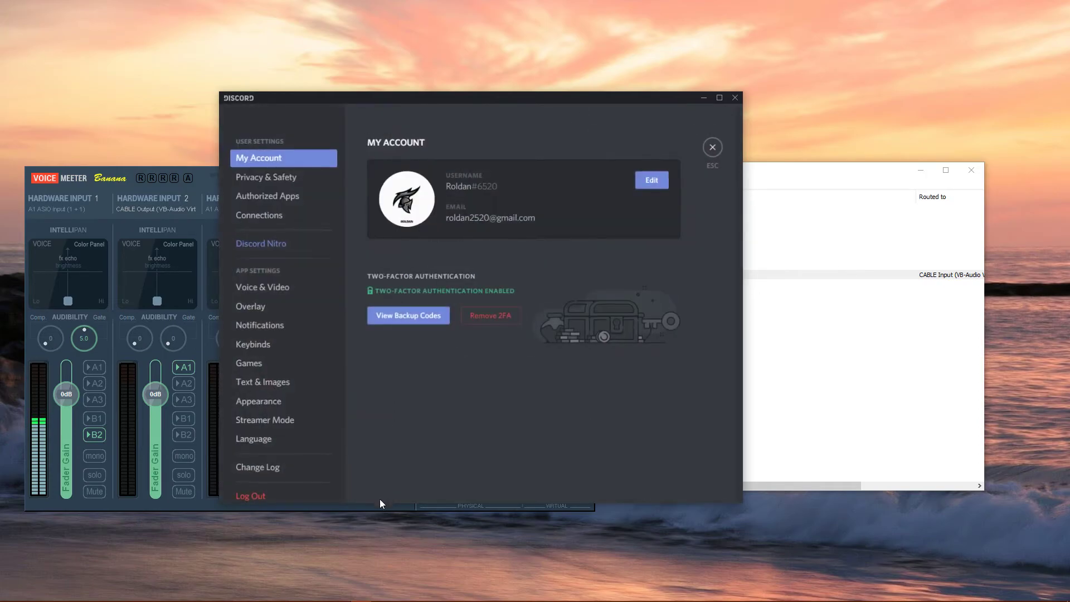
pyautogui.click(276, 290)
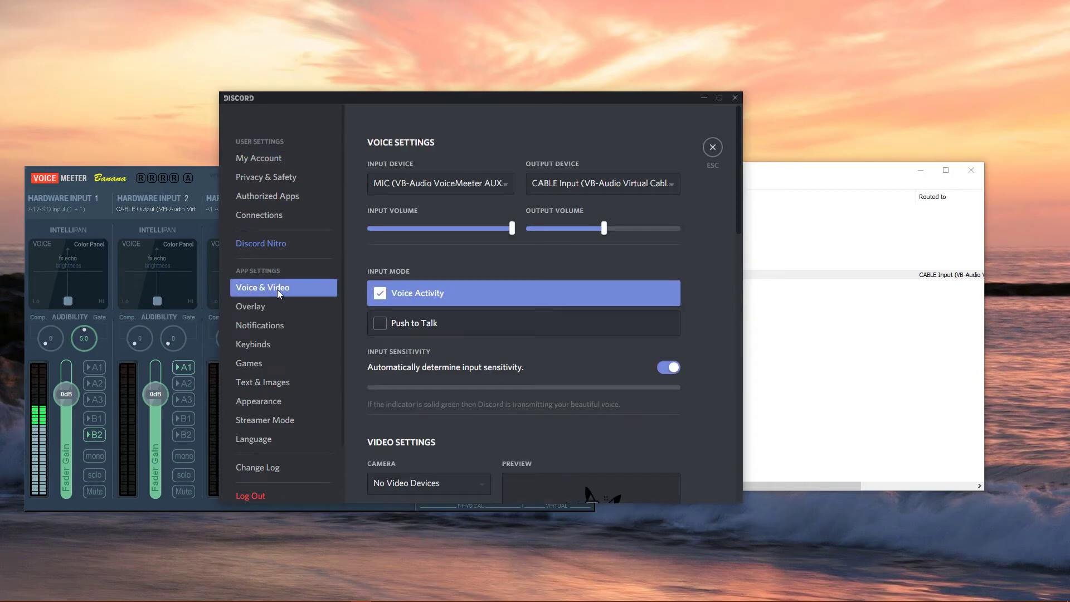
pyautogui.click(582, 185)
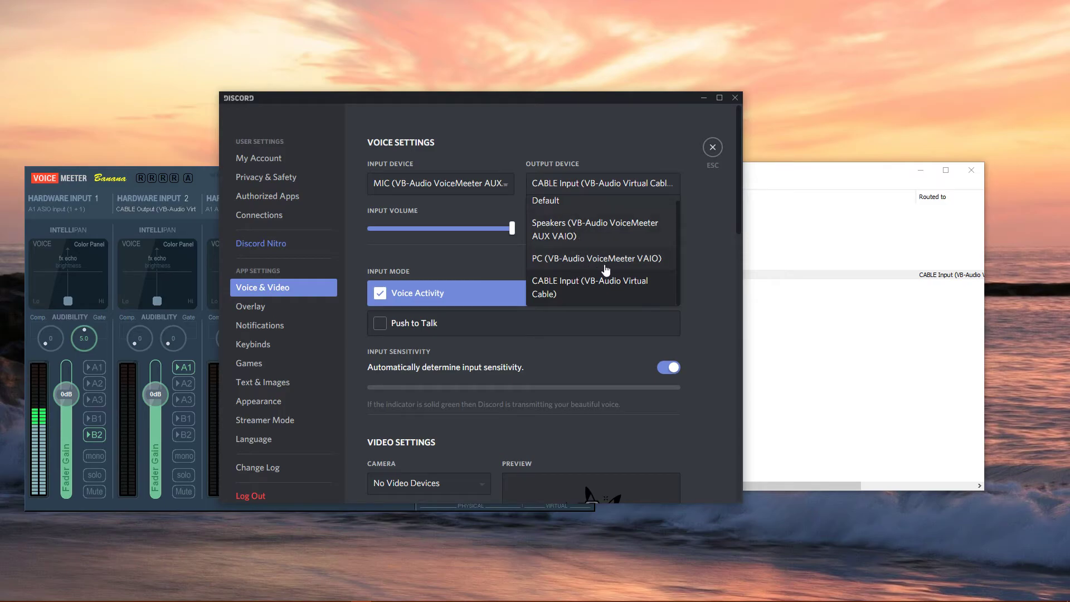
# - Check the input devices for the VoiceMeeter AUX mic, then close Discord to reach TeamSpeak 3
pyautogui.moveTo(512, 101); pyautogui.dragTo(726, 98)
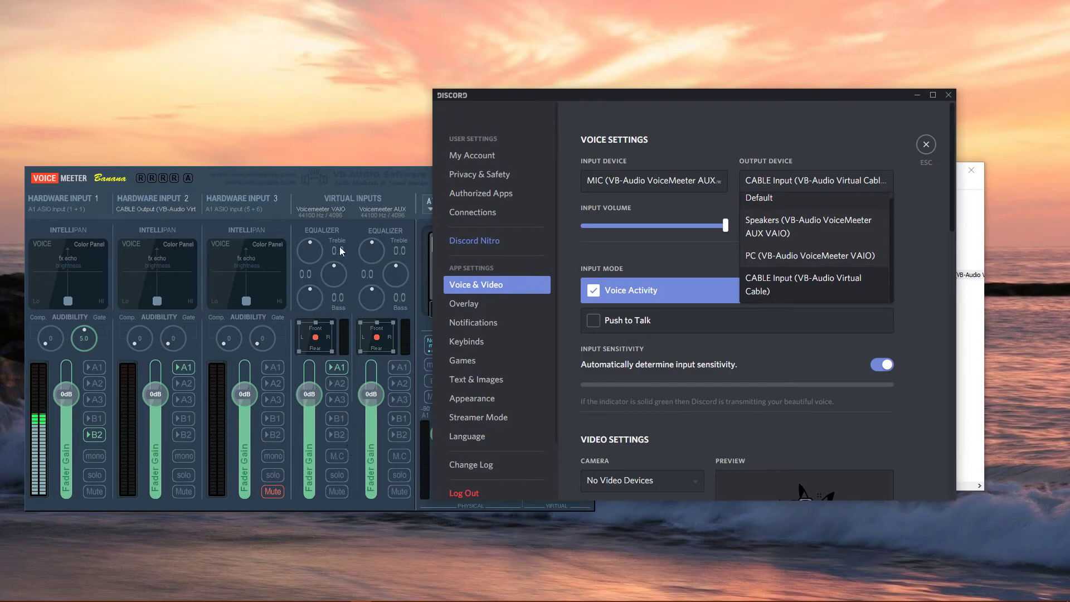
pyautogui.click(663, 184)
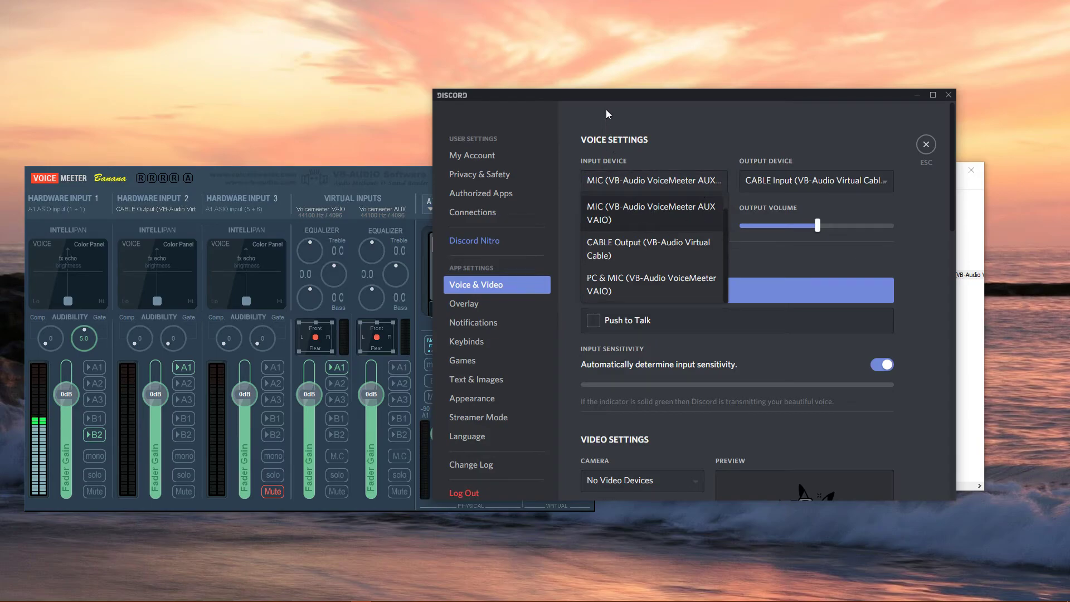
pyautogui.hotkey('alt', 'F4')
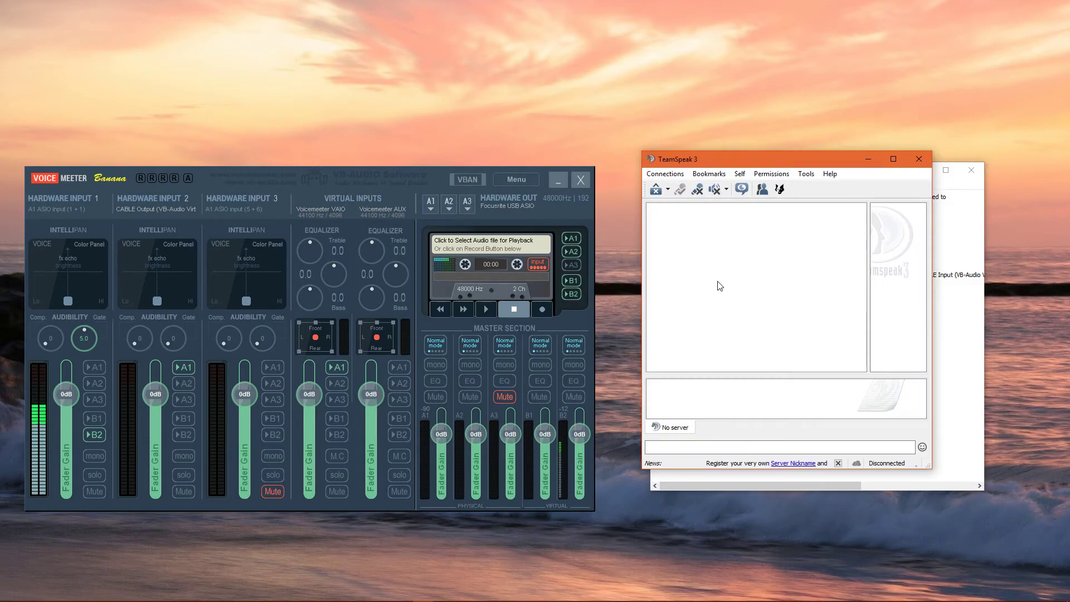
# - Open TeamSpeak 3's Options to view Capture from MIC (VoiceMeeter AUX VAIO) with Push-To-Talk
pyautogui.click(806, 174)
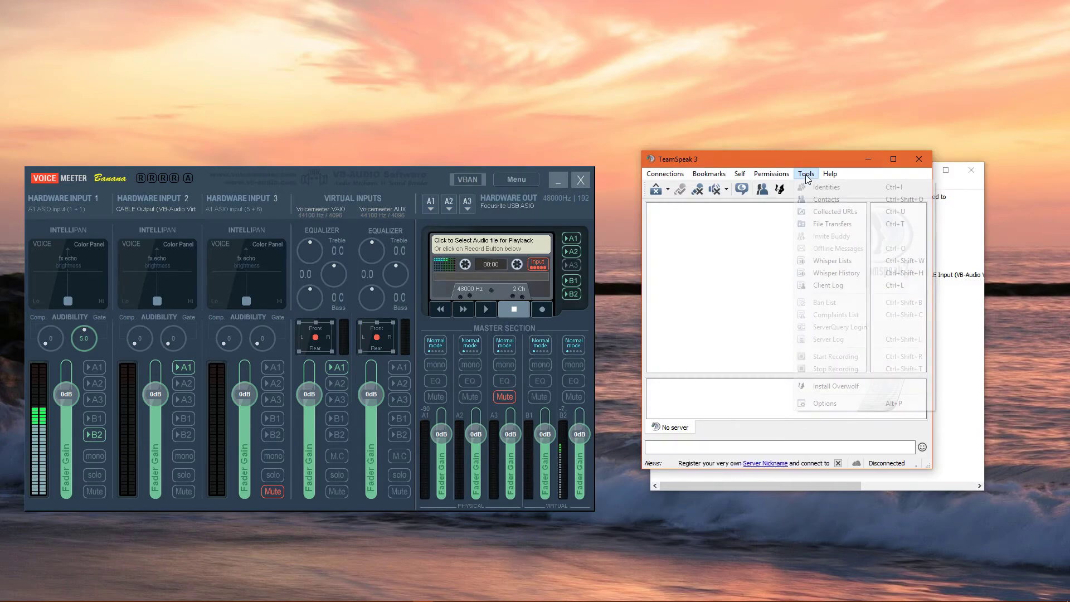
pyautogui.click(840, 404)
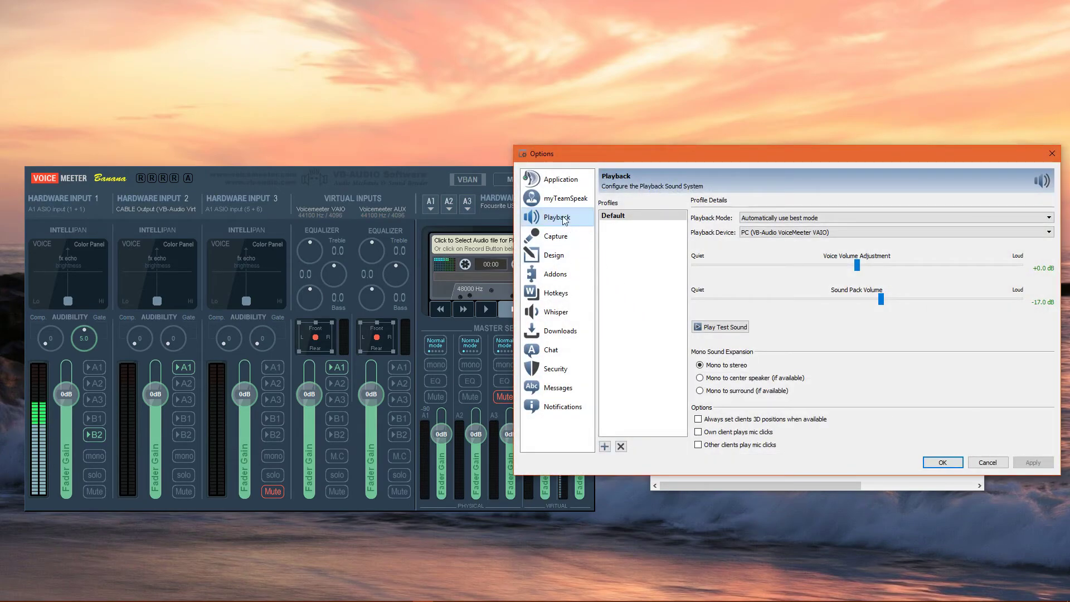
pyautogui.moveTo(741, 158); pyautogui.dragTo(623, 166)
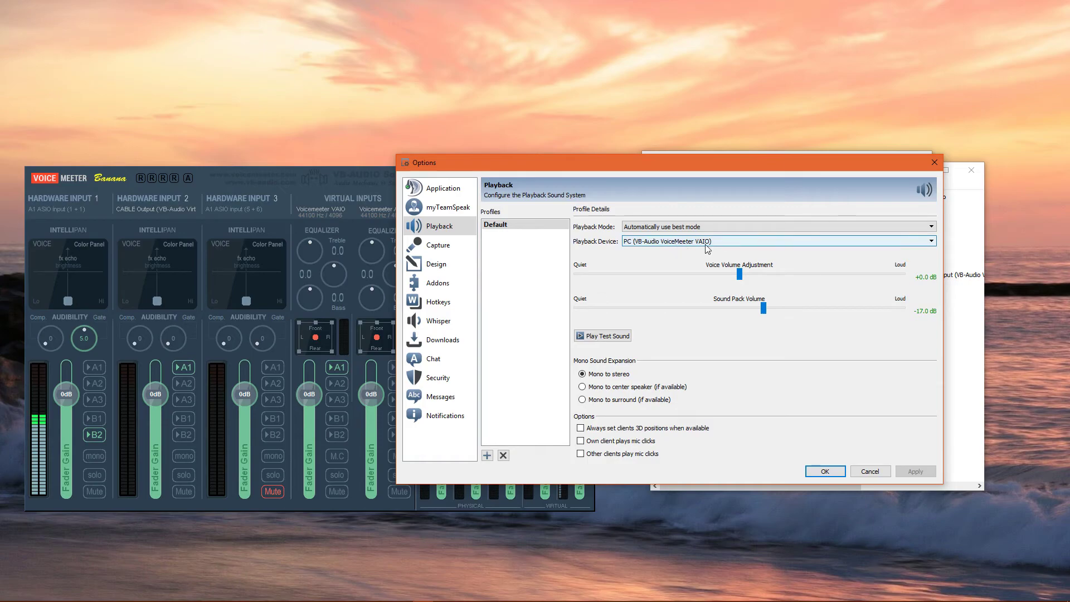
pyautogui.moveTo(633, 168); pyautogui.dragTo(723, 177)
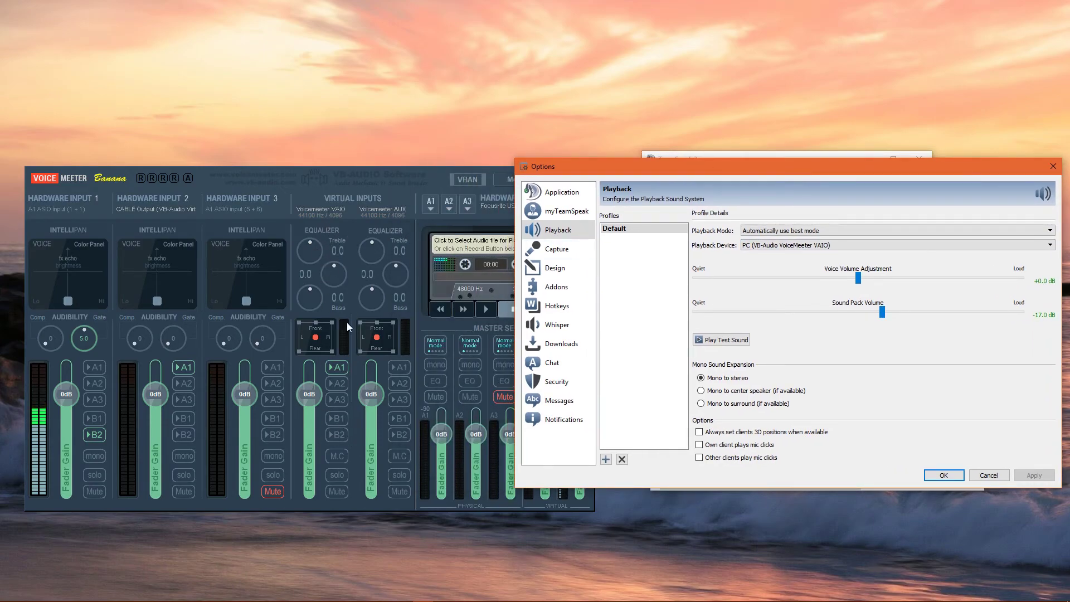
pyautogui.click(584, 256)
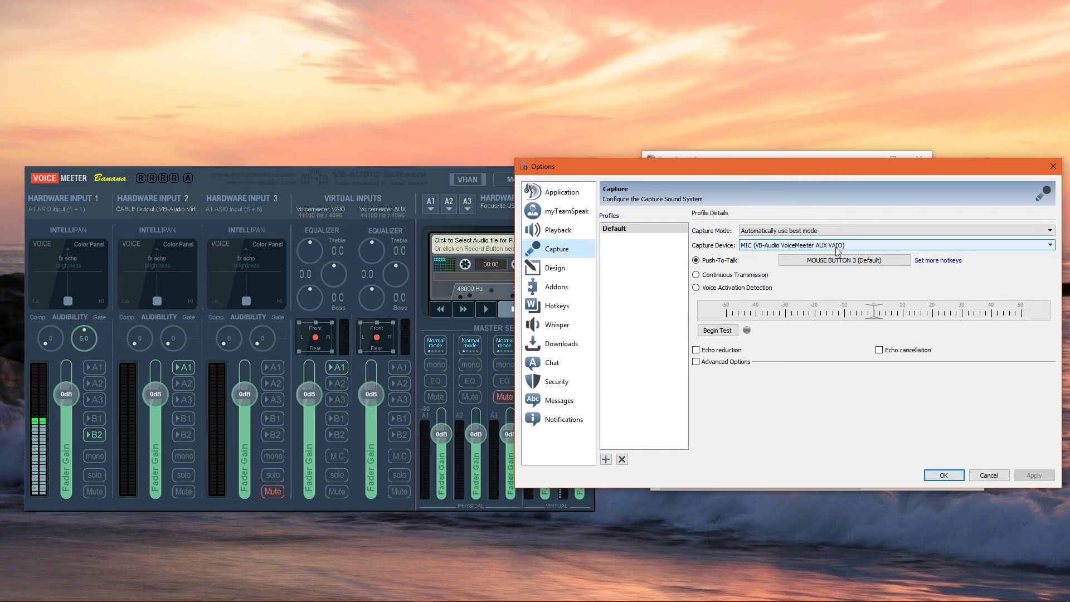
# - Switch to OBS Studio and check its Audio settings use the VoiceMeeter channels
pyautogui.hotkey('alt', 'Tab')
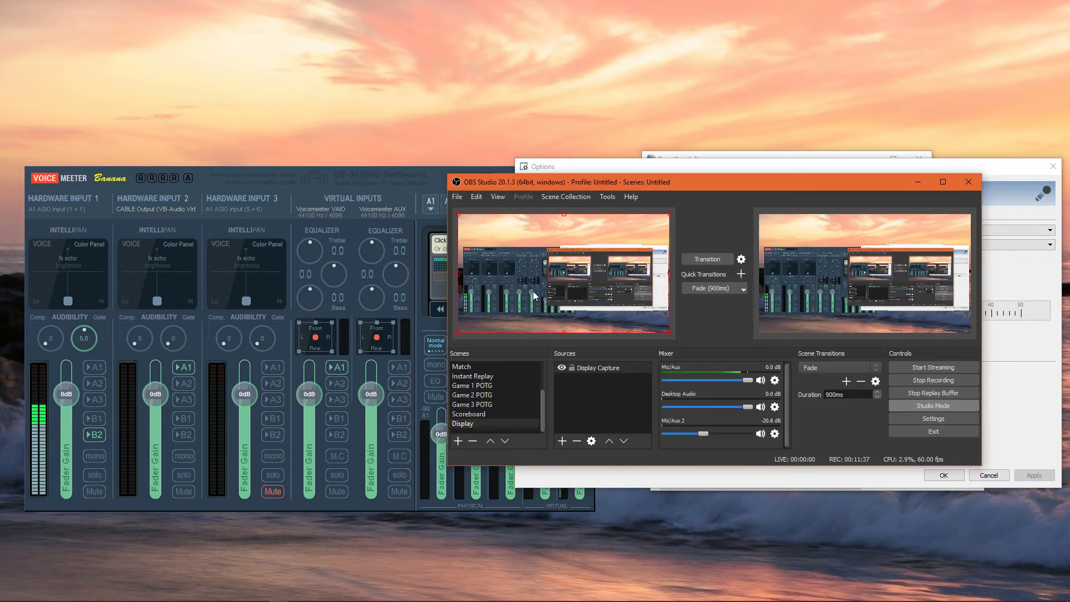
pyautogui.click(465, 199)
pyautogui.click(477, 245)
pyautogui.click(496, 228)
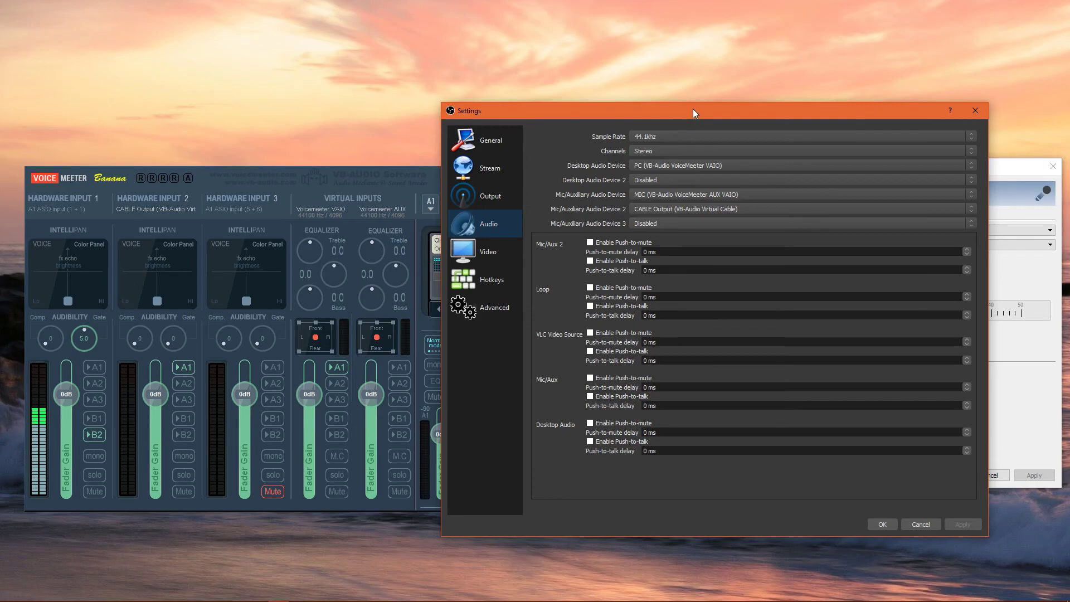
# - Close OBS settings and raise Mic/Aux 2 from -20.8 dB to -15.6 dB
pyautogui.moveTo(693, 109); pyautogui.dragTo(711, 110)
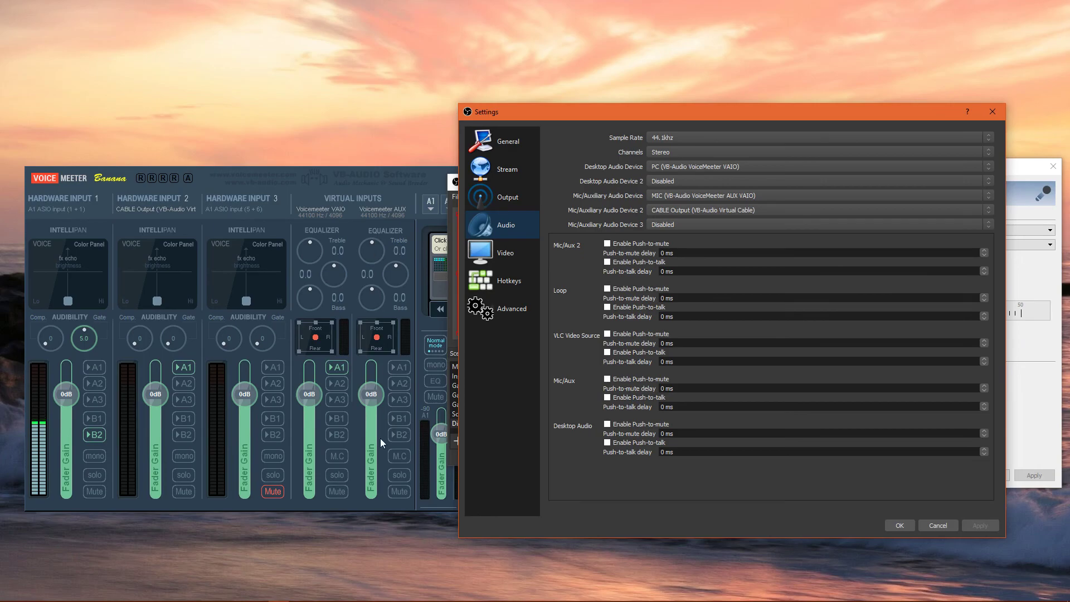
pyautogui.press('Escape')
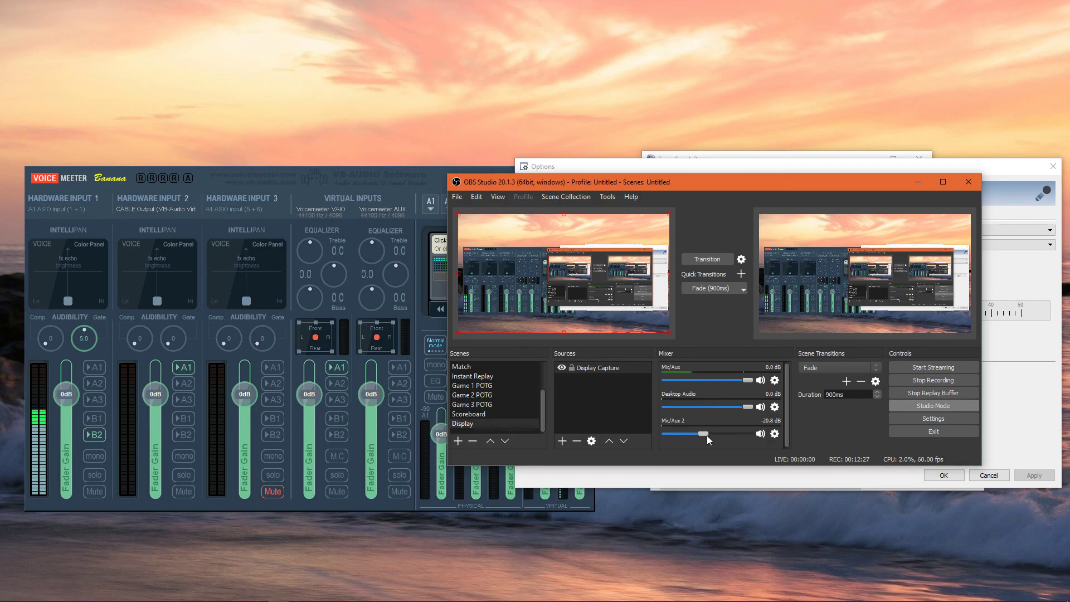
pyautogui.moveTo(705, 435)
pyautogui.mouseDown()
pyautogui.moveTo(727, 434)
pyautogui.moveTo(682, 434)
pyautogui.moveTo(712, 435)
pyautogui.mouseUp()
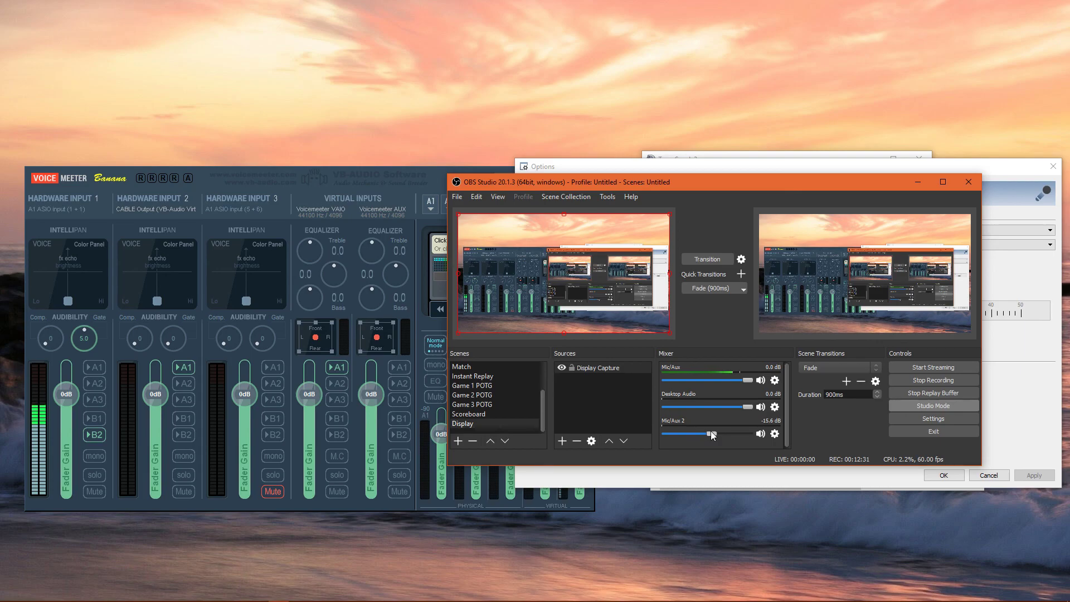